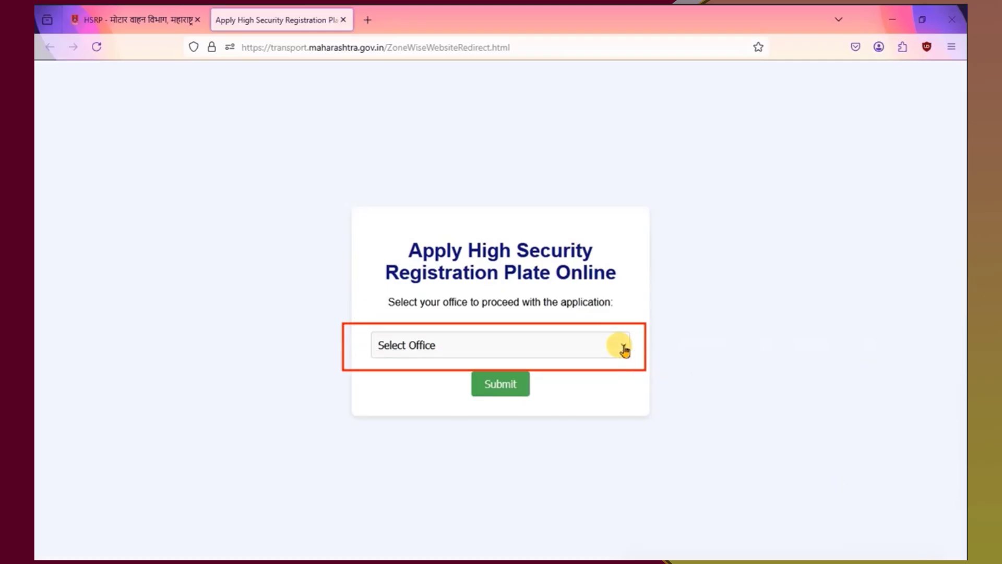
# Choose the vehicle's registration office and submit it to reach the plate booking site.
pyautogui.click(625, 347)
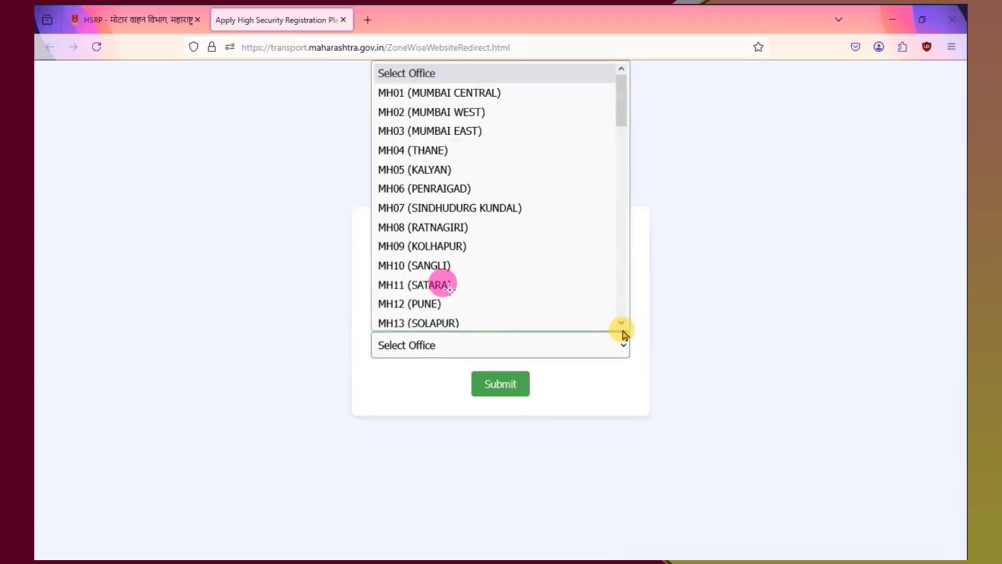
pyautogui.click(522, 313)
pyautogui.click(491, 387)
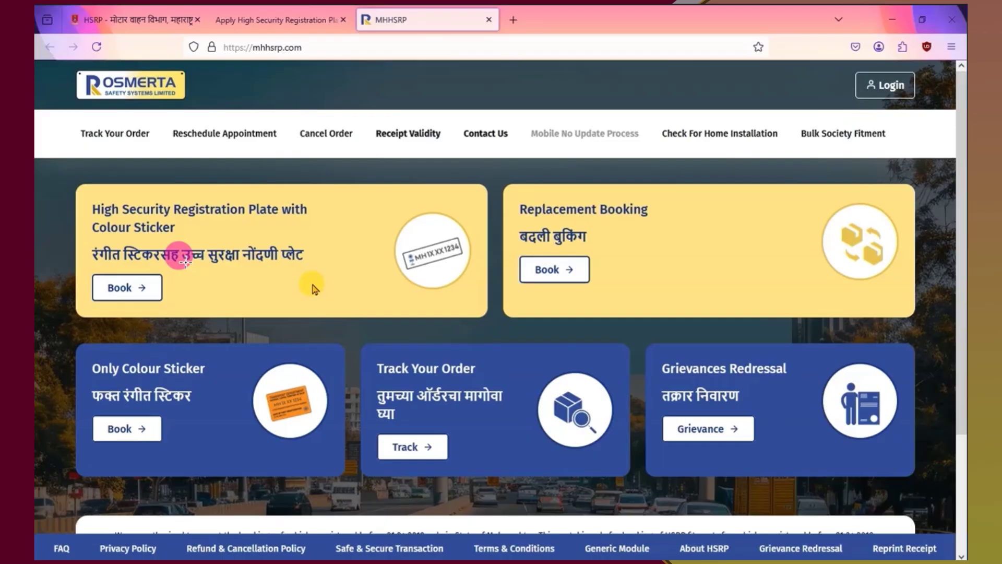
# Start a booking for a High Security Registration Plate with Colour Sticker.
pyautogui.moveTo(526, 115); pyautogui.dragTo(654, 150)
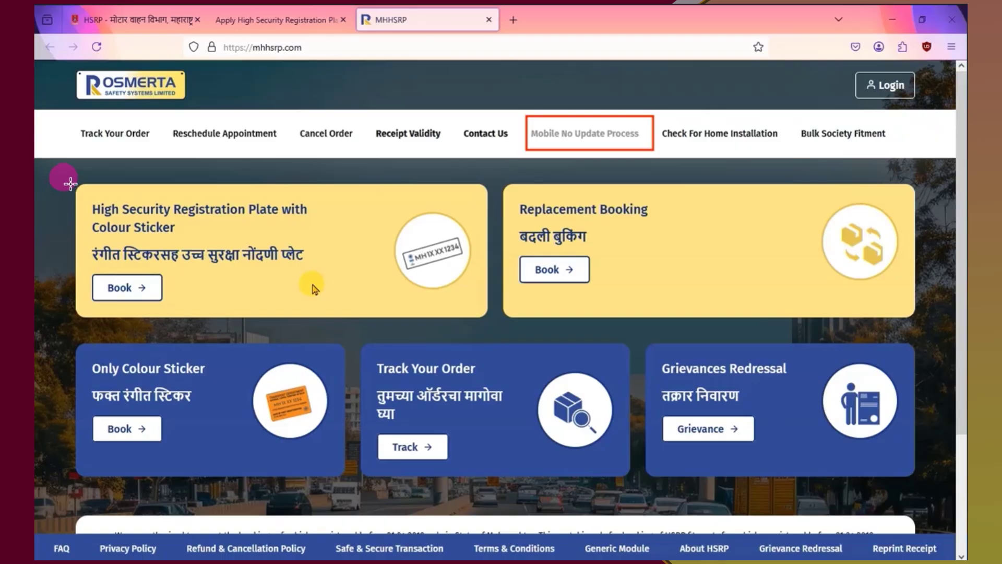
pyautogui.moveTo(69, 182)
pyautogui.mouseDown()
pyautogui.moveTo(174, 298)
pyautogui.moveTo(483, 317)
pyautogui.mouseUp()
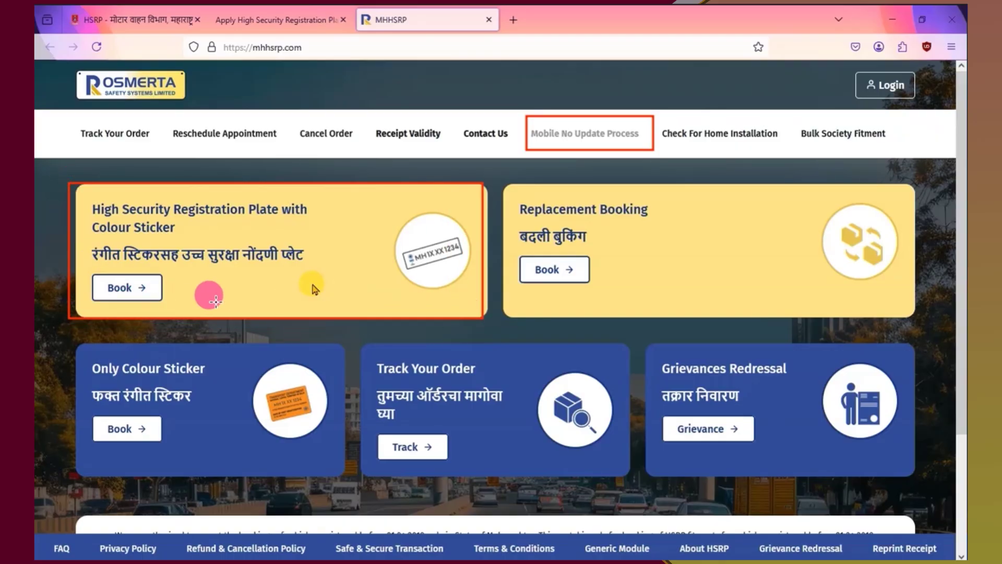
pyautogui.moveTo(81, 270); pyautogui.dragTo(168, 307)
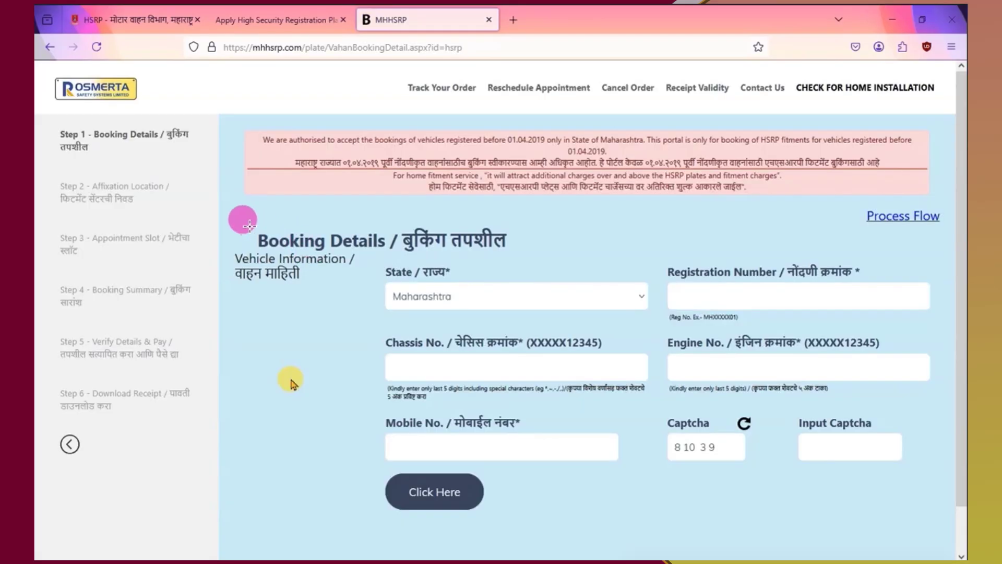
# Examine the booking details fields for state, registration number, chassis number, engine number, mobile number and captcha.
pyautogui.moveTo(243, 224); pyautogui.dragTo(558, 261)
pyautogui.moveTo(369, 269)
pyautogui.mouseDown()
pyautogui.moveTo(383, 283)
pyautogui.moveTo(610, 295)
pyautogui.moveTo(659, 317)
pyautogui.mouseUp()
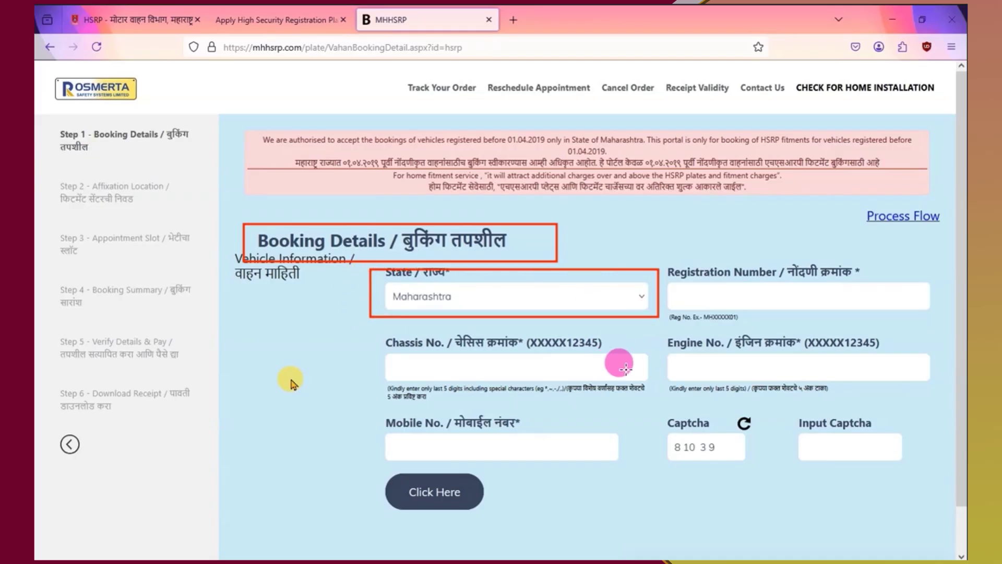
pyautogui.moveTo(662, 262)
pyautogui.mouseDown()
pyautogui.moveTo(678, 295)
pyautogui.moveTo(936, 318)
pyautogui.mouseUp()
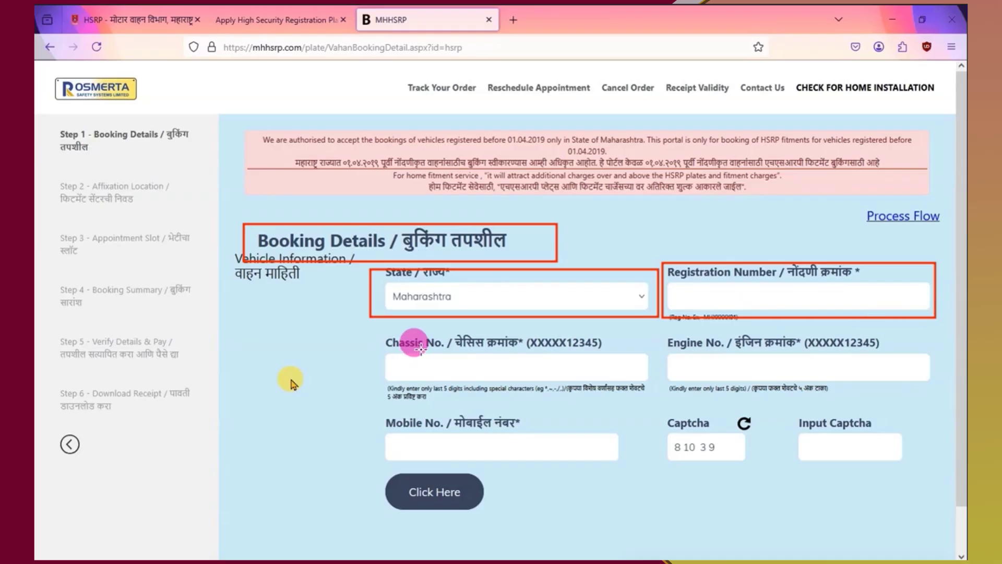
pyautogui.moveTo(358, 328)
pyautogui.mouseDown()
pyautogui.moveTo(457, 389)
pyautogui.moveTo(657, 398)
pyautogui.mouseUp()
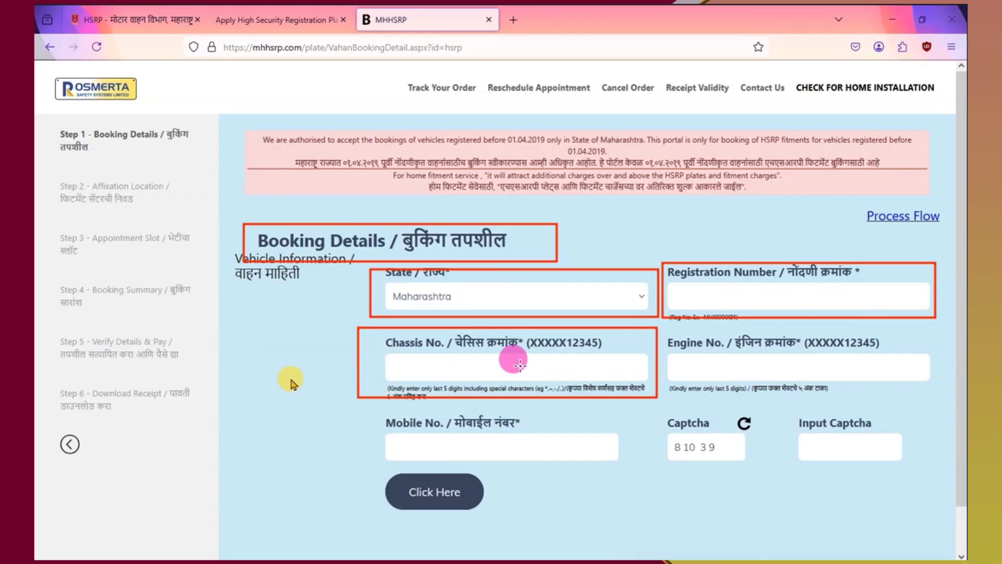
pyautogui.moveTo(659, 334)
pyautogui.mouseDown()
pyautogui.moveTo(667, 369)
pyautogui.moveTo(801, 395)
pyautogui.moveTo(937, 389)
pyautogui.mouseUp()
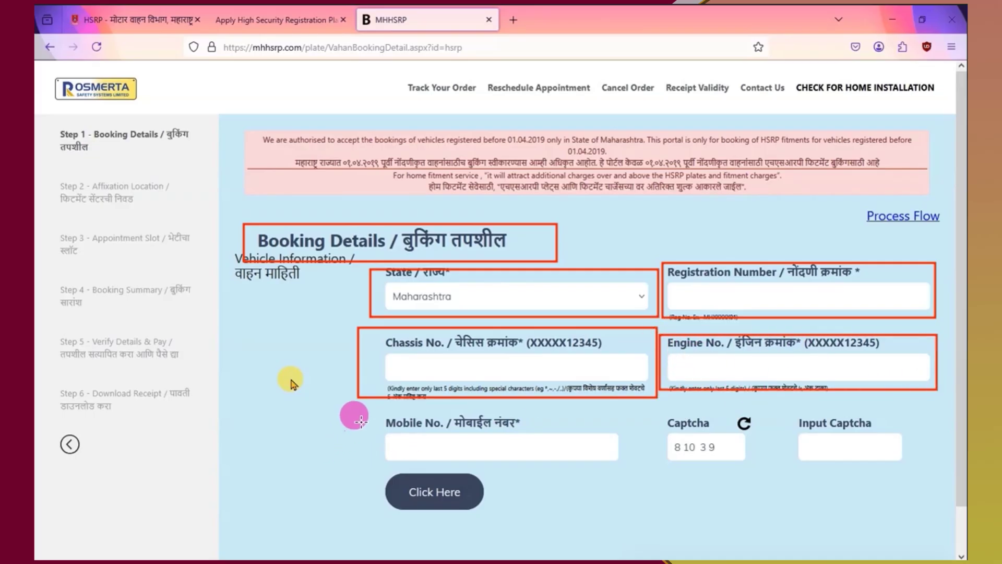
pyautogui.moveTo(362, 412); pyautogui.dragTo(630, 466)
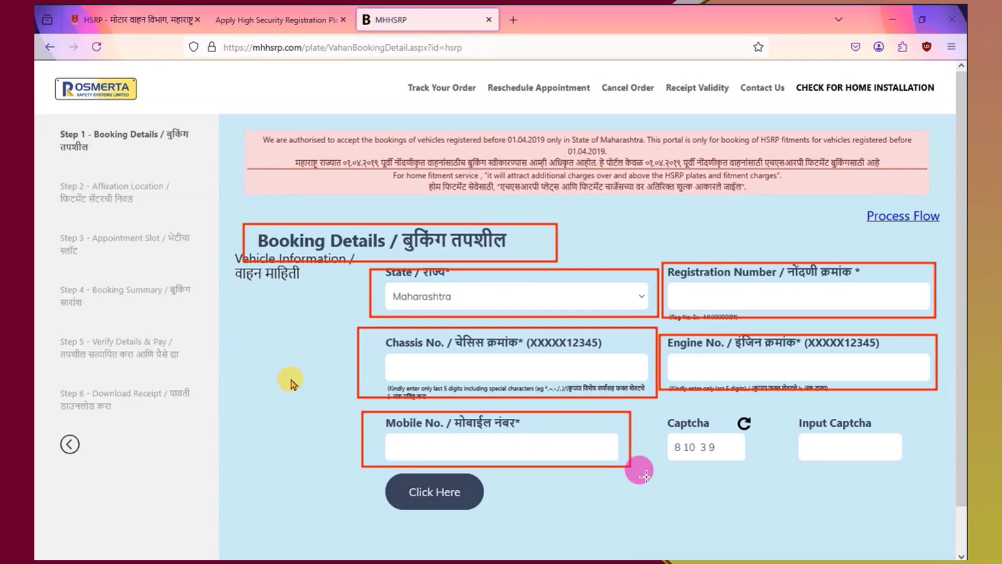
pyautogui.moveTo(654, 414); pyautogui.dragTo(779, 462)
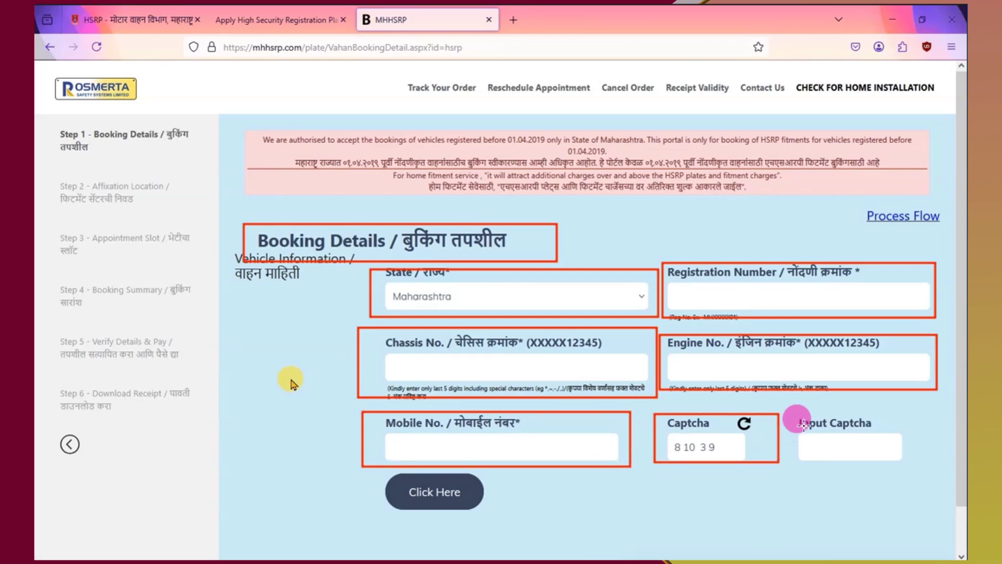
pyautogui.moveTo(792, 413)
pyautogui.mouseDown()
pyautogui.moveTo(846, 452)
pyautogui.moveTo(906, 465)
pyautogui.mouseUp()
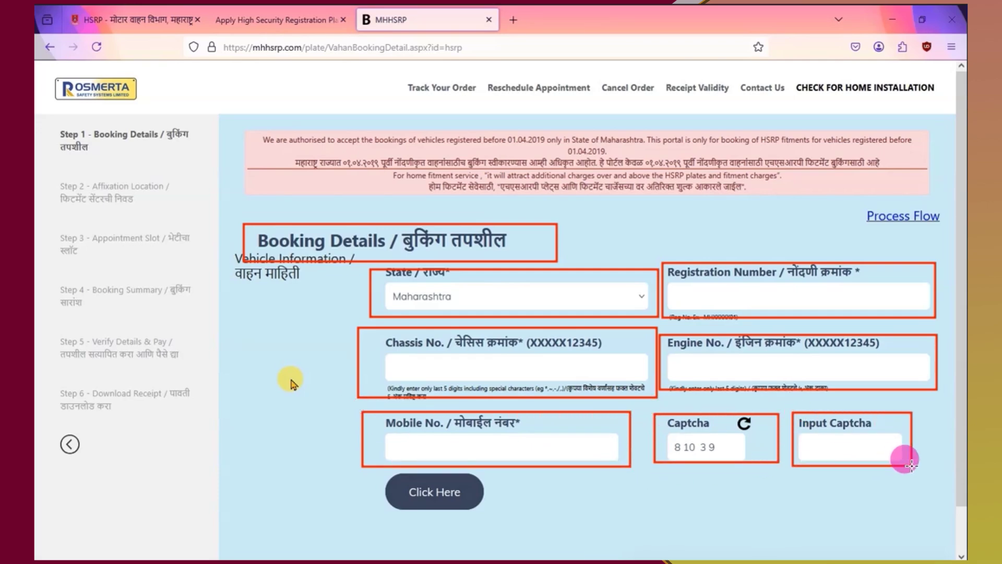
pyautogui.press('Escape')
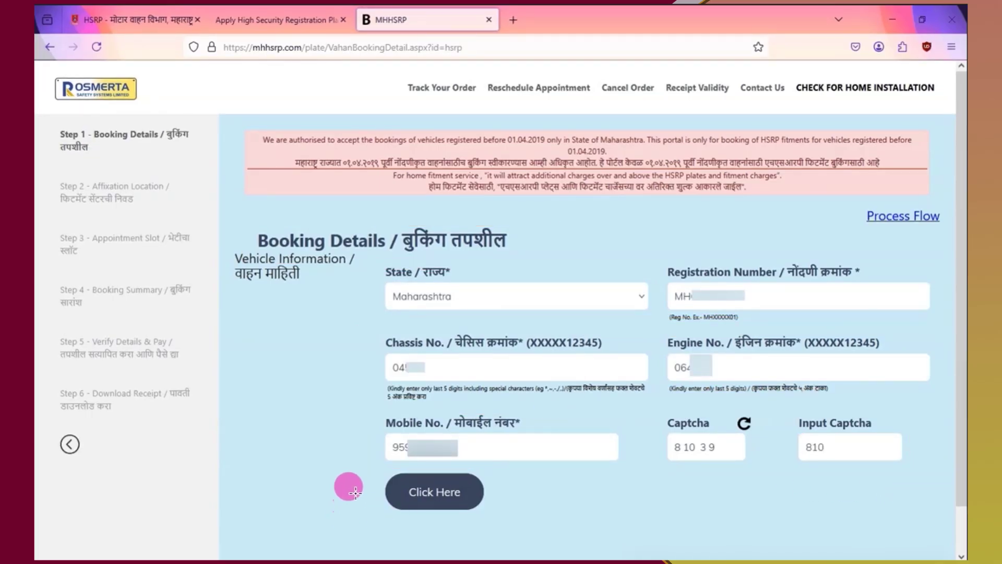
# Submit the completed vehicle information to load the vehicle's details.
pyautogui.moveTo(358, 466); pyautogui.dragTo(501, 511)
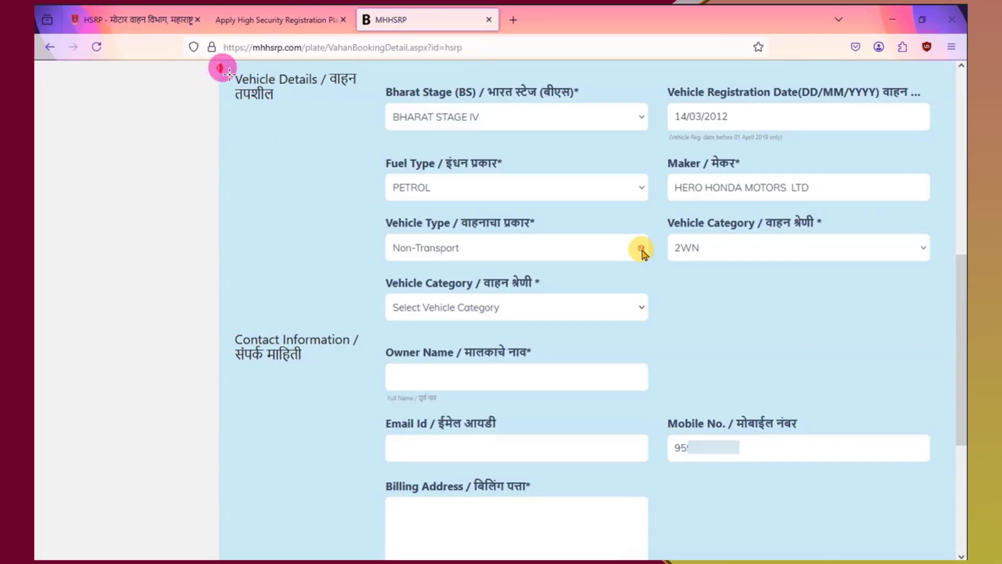
# Examine the vehicle details: Bharat stage, registration date, fuel type, maker, vehicle type and both vehicle category fields.
pyautogui.moveTo(221, 69); pyautogui.dragTo(360, 105)
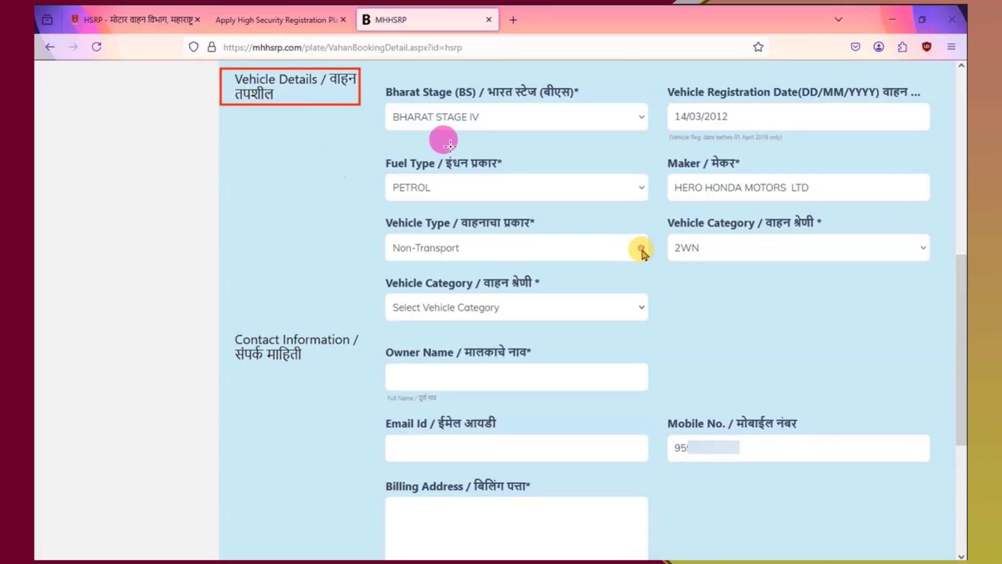
pyautogui.moveTo(373, 82); pyautogui.dragTo(639, 140)
pyautogui.moveTo(652, 80)
pyautogui.mouseDown()
pyautogui.moveTo(696, 105)
pyautogui.moveTo(806, 116)
pyautogui.moveTo(814, 128)
pyautogui.mouseUp()
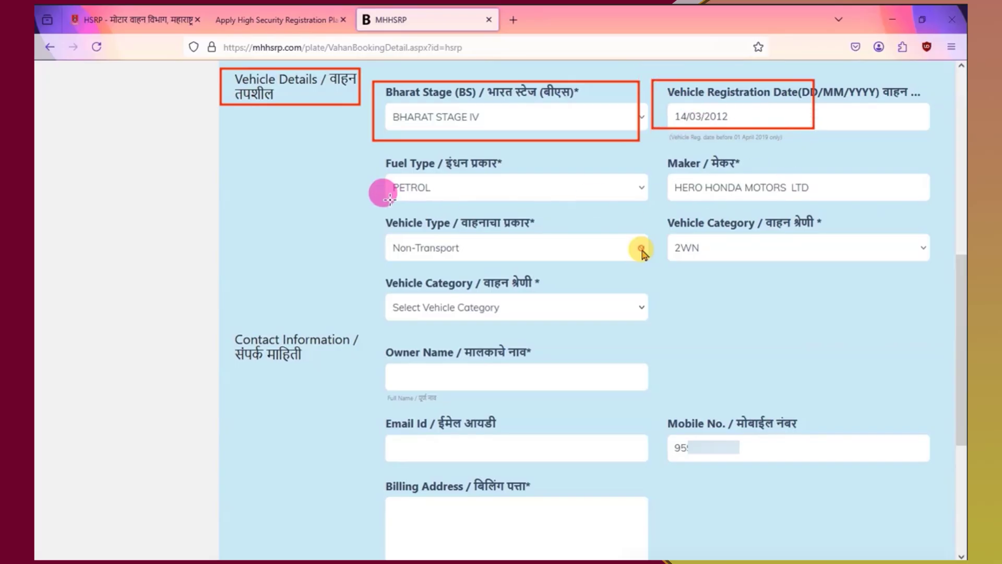
pyautogui.moveTo(374, 148); pyautogui.dragTo(535, 200)
pyautogui.moveTo(659, 152)
pyautogui.mouseDown()
pyautogui.moveTo(663, 177)
pyautogui.moveTo(765, 211)
pyautogui.mouseUp()
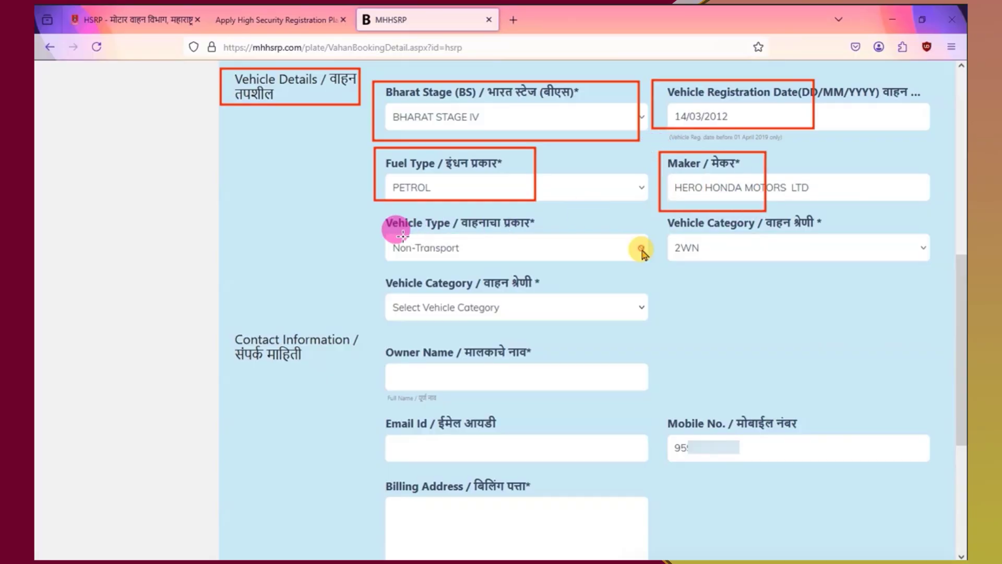
pyautogui.moveTo(362, 208)
pyautogui.mouseDown()
pyautogui.moveTo(444, 249)
pyautogui.moveTo(645, 267)
pyautogui.mouseUp()
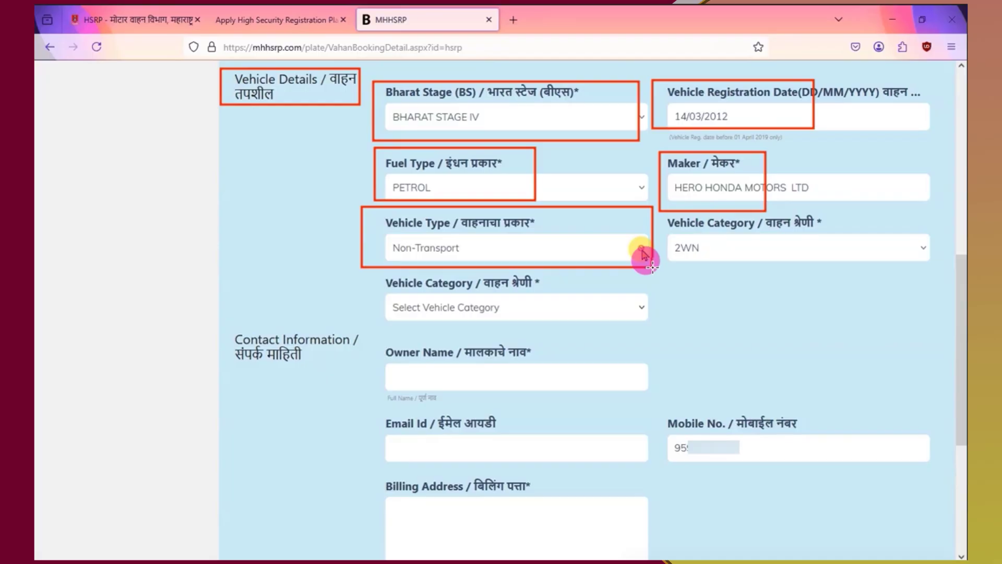
pyautogui.moveTo(665, 236); pyautogui.dragTo(911, 262)
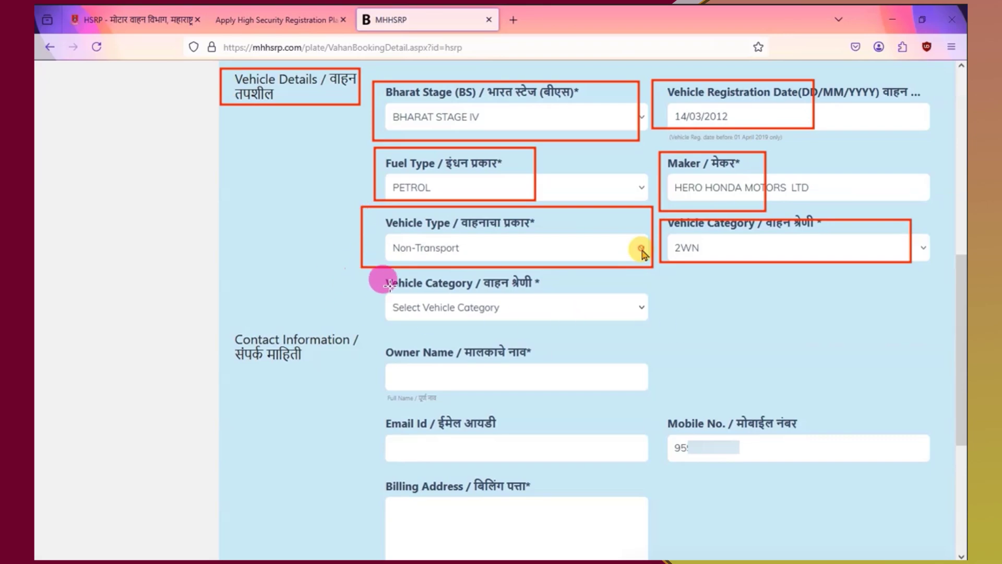
pyautogui.moveTo(364, 281); pyautogui.dragTo(667, 328)
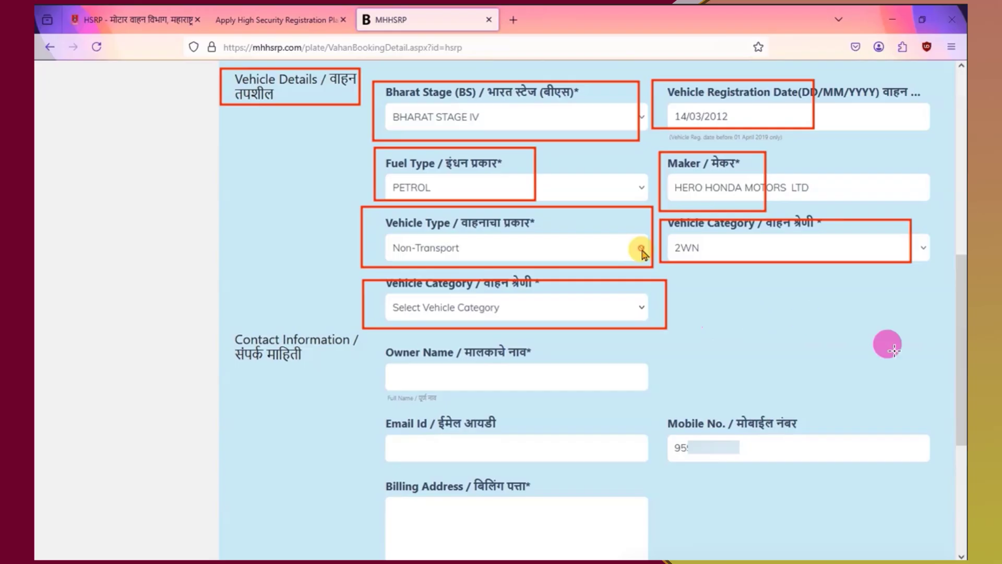
pyautogui.press('Escape')
# Open the unset vehicle category choices and look at the Scooter and Motor Cycle options.
pyautogui.click(641, 307)
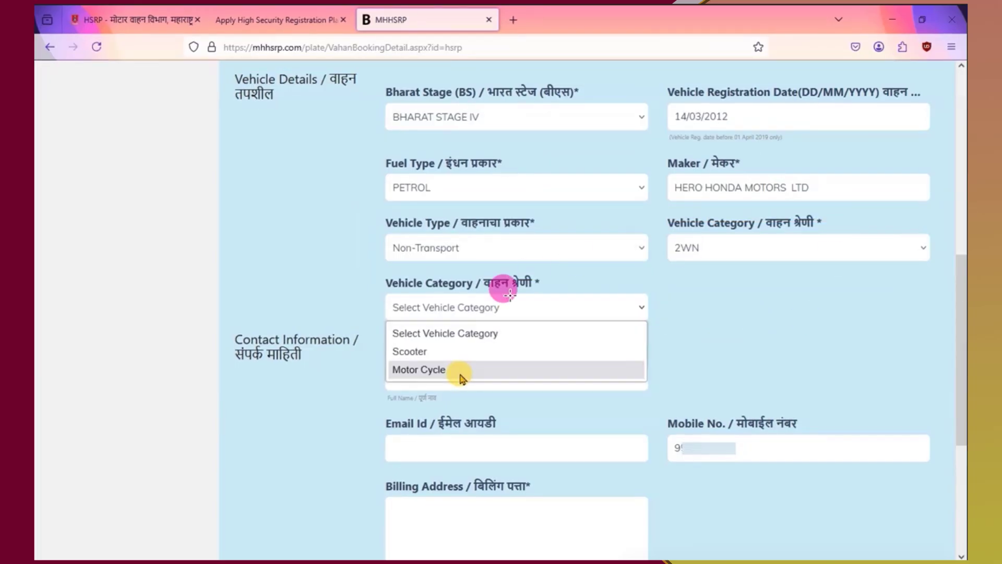
pyautogui.moveTo(371, 311)
pyautogui.mouseDown()
pyautogui.moveTo(543, 380)
pyautogui.moveTo(667, 386)
pyautogui.mouseUp()
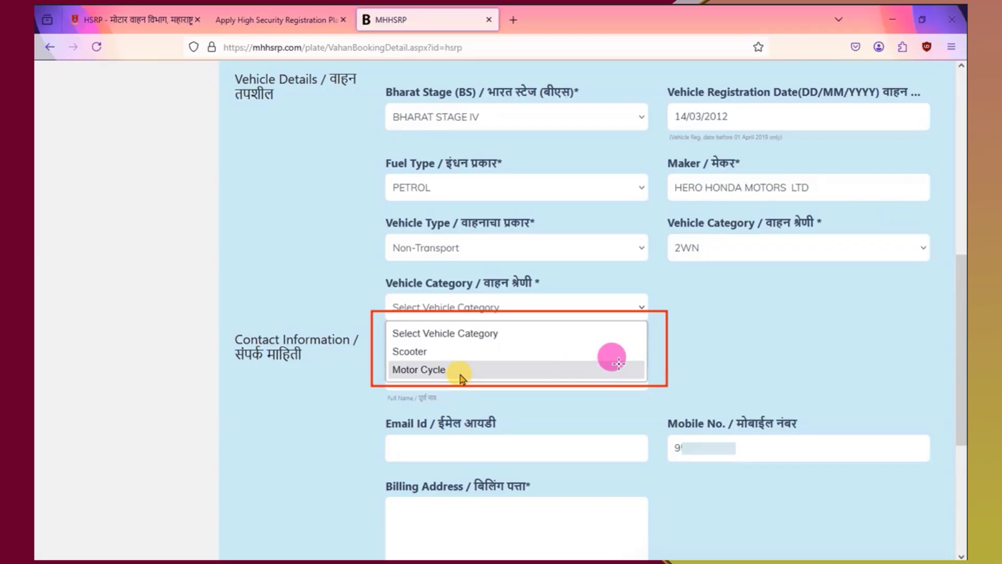
pyautogui.press('Escape')
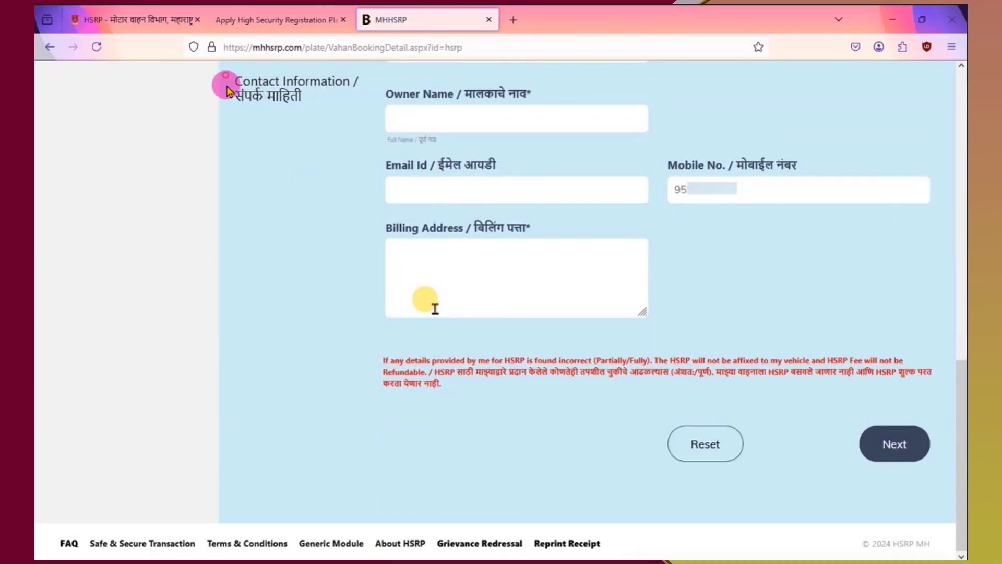
# Review the contact fields for owner name, email, mobile number and billing address, and proceed to order verification.
pyautogui.moveTo(226, 75); pyautogui.dragTo(352, 101)
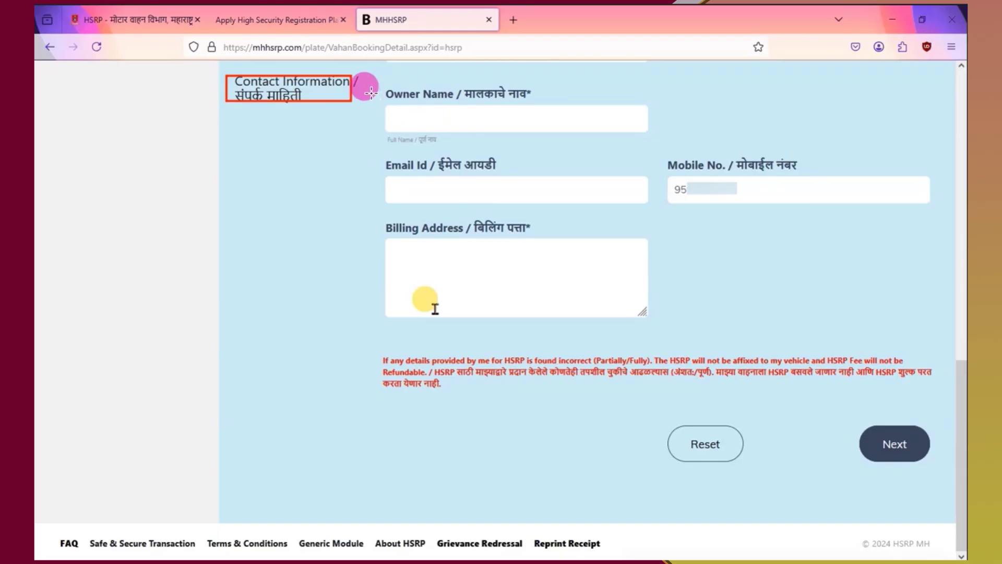
pyautogui.moveTo(374, 84)
pyautogui.mouseDown()
pyautogui.moveTo(482, 141)
pyautogui.moveTo(648, 141)
pyautogui.mouseUp()
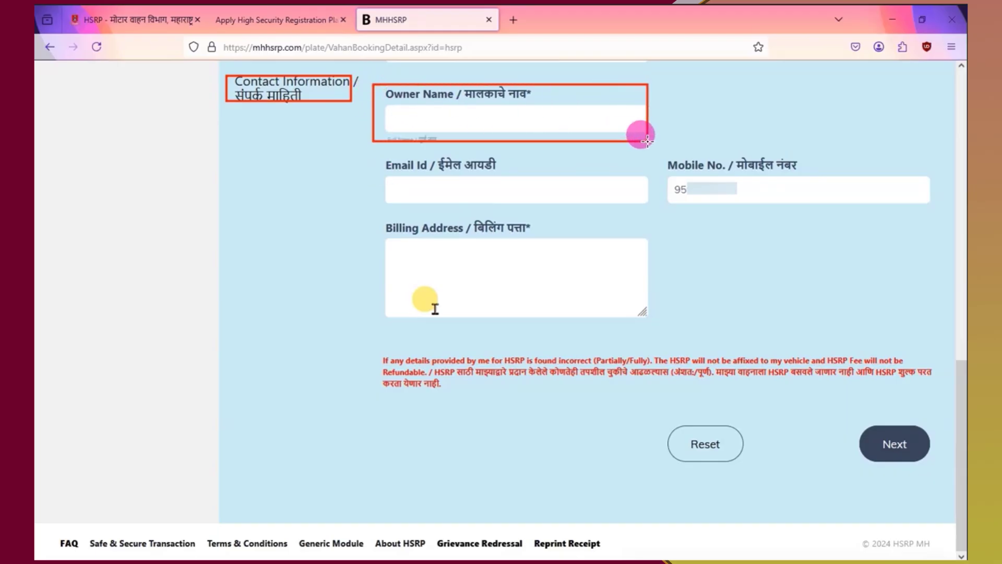
pyautogui.moveTo(365, 158)
pyautogui.mouseDown()
pyautogui.moveTo(555, 212)
pyautogui.moveTo(649, 206)
pyautogui.mouseUp()
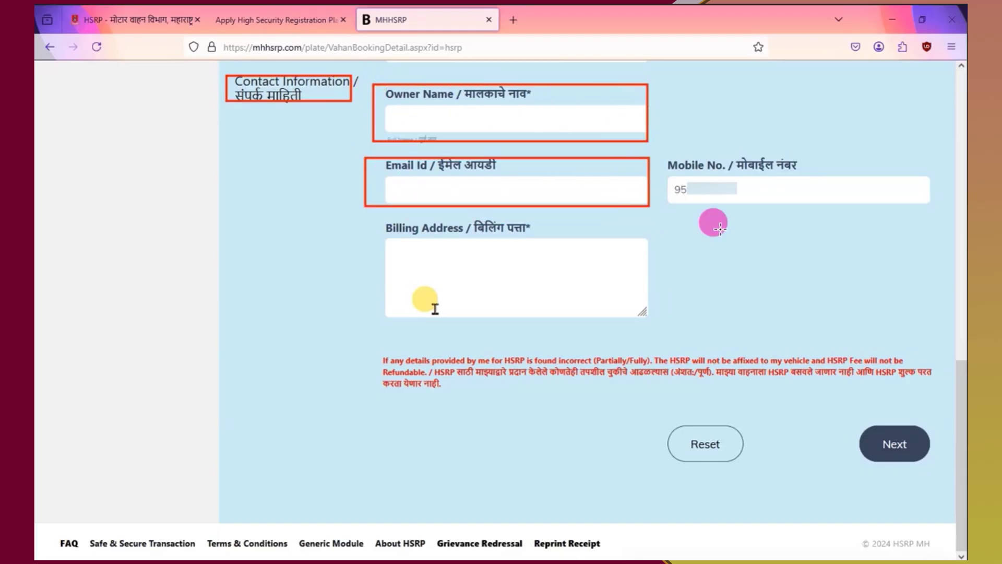
pyautogui.moveTo(653, 149)
pyautogui.mouseDown()
pyautogui.moveTo(808, 212)
pyautogui.moveTo(938, 197)
pyautogui.moveTo(946, 209)
pyautogui.mouseUp()
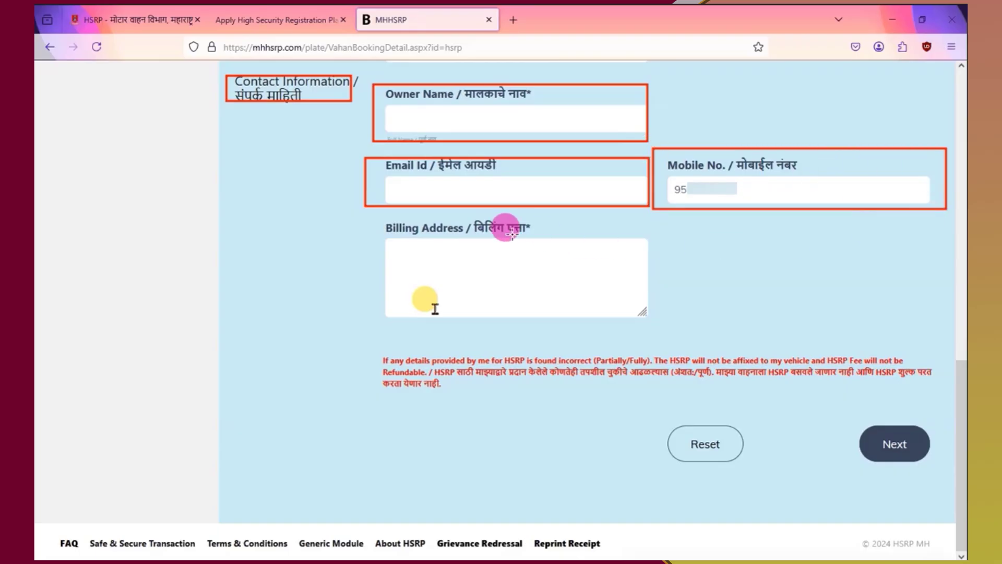
pyautogui.moveTo(362, 212)
pyautogui.mouseDown()
pyautogui.moveTo(369, 261)
pyautogui.moveTo(580, 329)
pyautogui.moveTo(664, 334)
pyautogui.mouseUp()
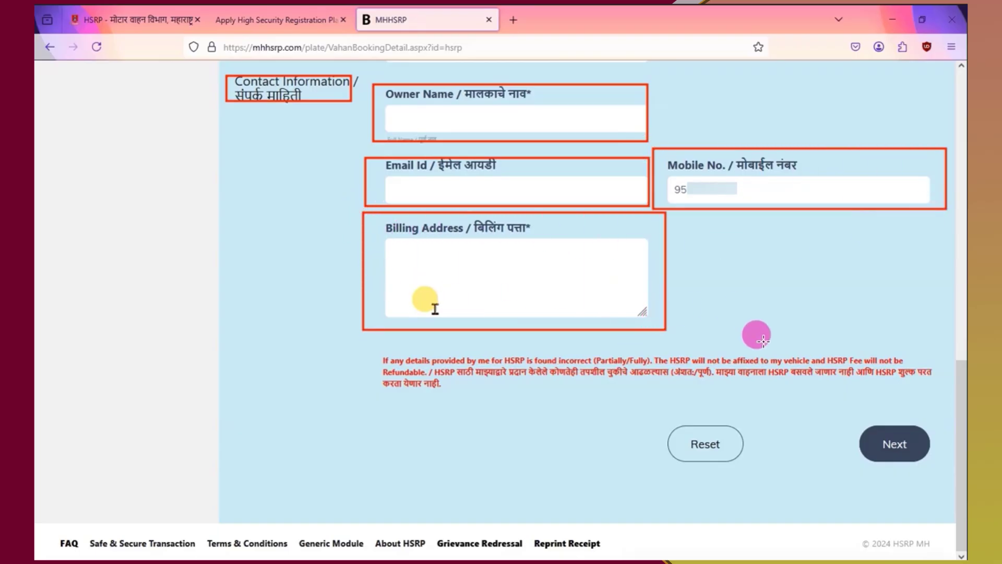
pyautogui.moveTo(834, 413)
pyautogui.mouseDown()
pyautogui.moveTo(889, 462)
pyautogui.moveTo(938, 475)
pyautogui.mouseUp()
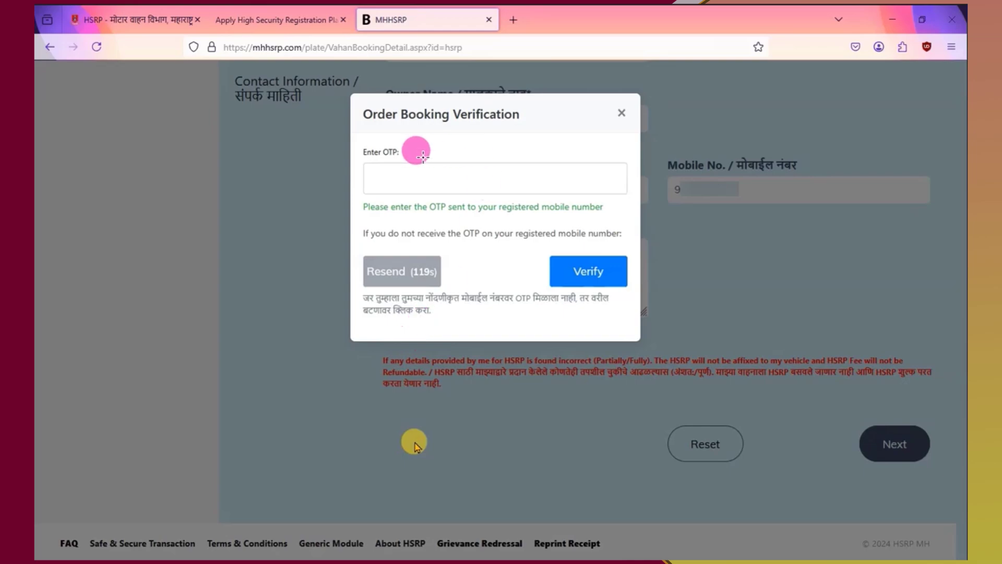
# Enter the OTP sent to the registered mobile number and verify the order booking.
pyautogui.moveTo(351, 140)
pyautogui.mouseDown()
pyautogui.moveTo(525, 195)
pyautogui.moveTo(633, 204)
pyautogui.mouseUp()
pyautogui.moveTo(538, 247)
pyautogui.mouseDown()
pyautogui.moveTo(600, 292)
pyautogui.moveTo(635, 294)
pyautogui.mouseUp()
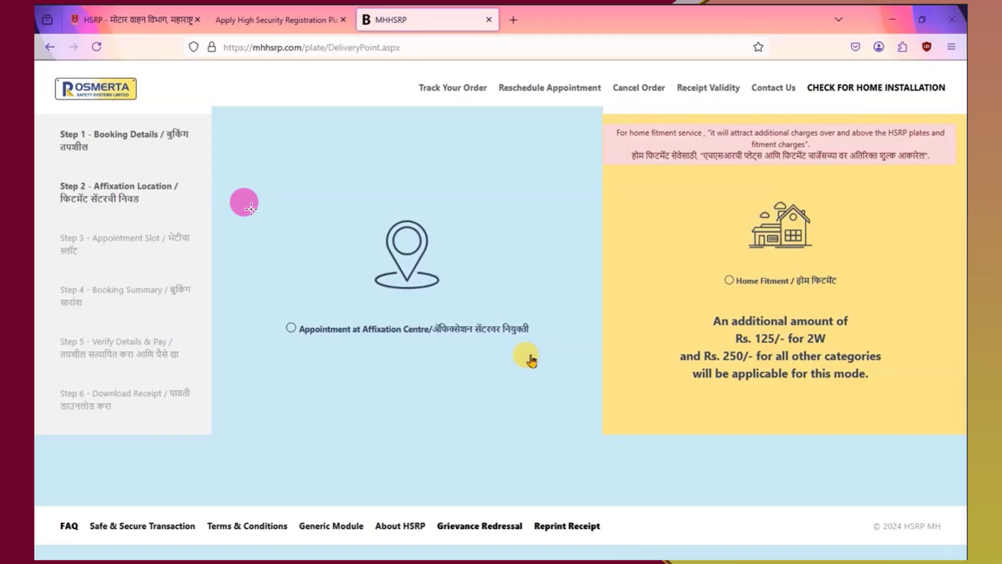
# Compare the affixation centre appointment with home fitment, including the additional charges for two-wheelers and other categories.
pyautogui.moveTo(252, 184)
pyautogui.mouseDown()
pyautogui.moveTo(311, 328)
pyautogui.moveTo(572, 428)
pyautogui.mouseUp()
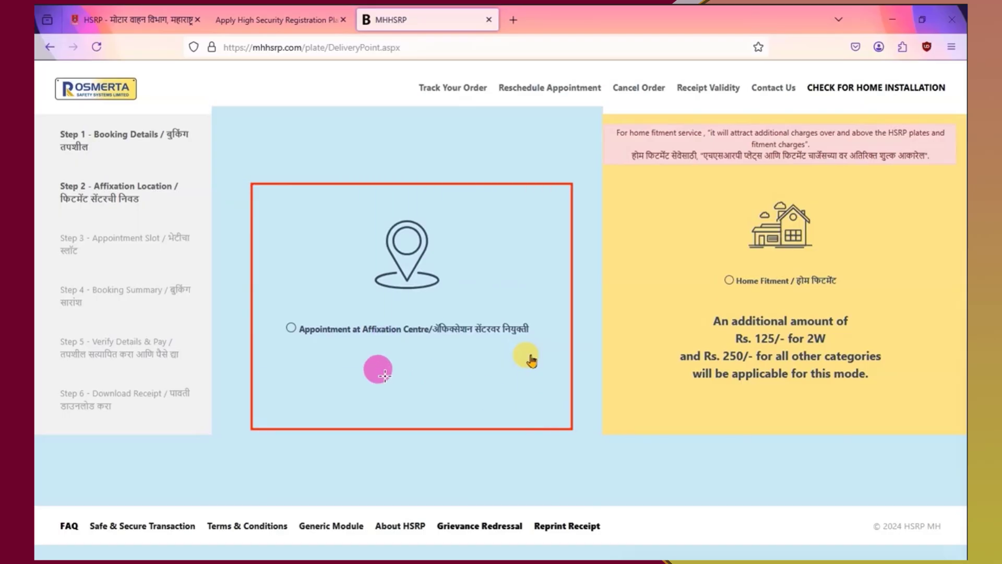
pyautogui.moveTo(634, 185)
pyautogui.mouseDown()
pyautogui.moveTo(682, 340)
pyautogui.moveTo(874, 421)
pyautogui.moveTo(923, 421)
pyautogui.mouseUp()
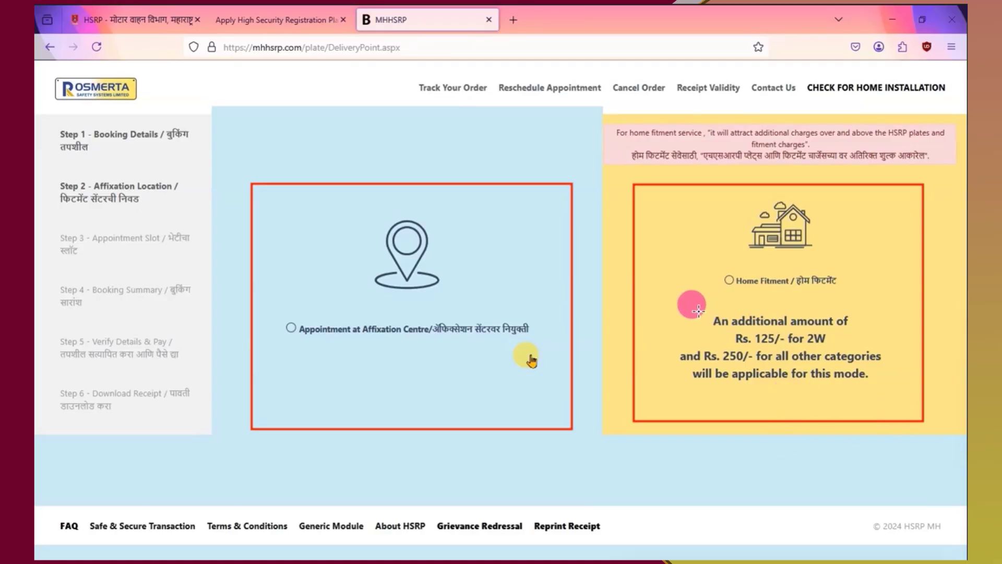
pyautogui.moveTo(705, 309); pyautogui.dragTo(840, 344)
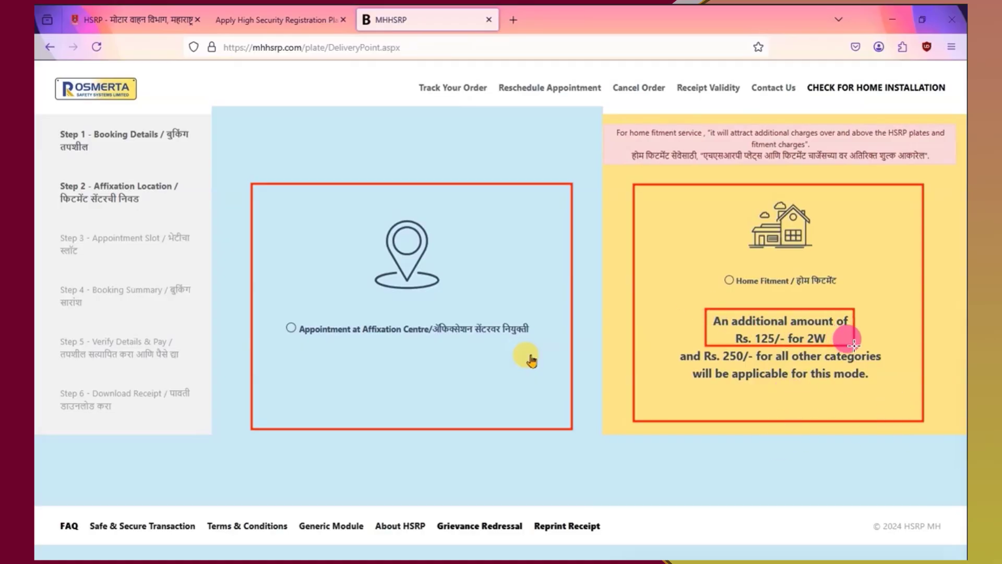
pyautogui.moveTo(677, 342)
pyautogui.mouseDown()
pyautogui.moveTo(725, 397)
pyautogui.moveTo(892, 394)
pyautogui.mouseUp()
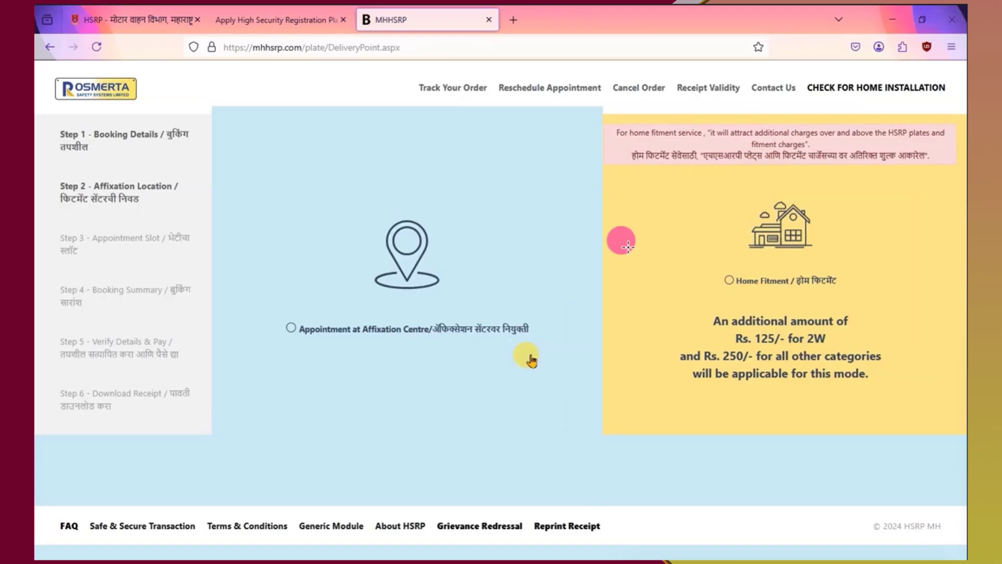
pyautogui.moveTo(261, 211)
pyautogui.mouseDown()
pyautogui.moveTo(470, 403)
pyautogui.moveTo(555, 388)
pyautogui.mouseUp()
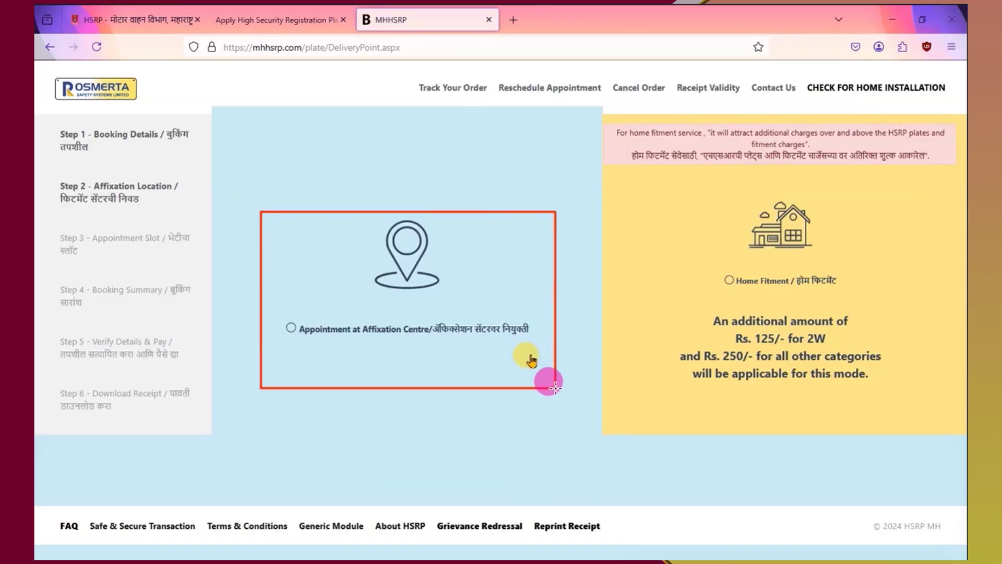
# Choose an appointment at an affixation centre and review the dealer state and city filters.
pyautogui.click(531, 360)
pyautogui.moveTo(242, 187)
pyautogui.mouseDown()
pyautogui.moveTo(314, 242)
pyautogui.moveTo(550, 245)
pyautogui.mouseUp()
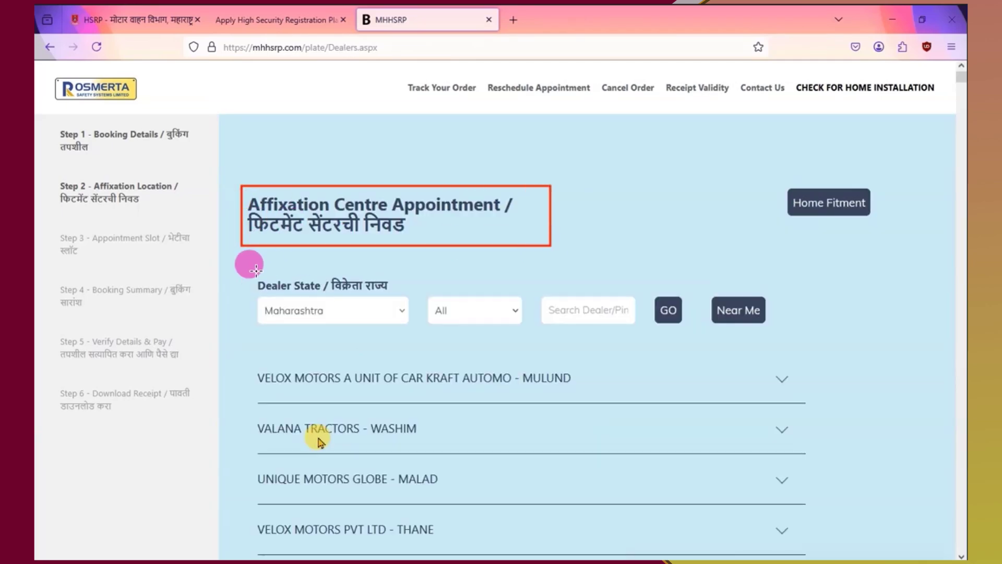
pyautogui.moveTo(242, 270)
pyautogui.mouseDown()
pyautogui.moveTo(272, 327)
pyautogui.moveTo(415, 337)
pyautogui.mouseUp()
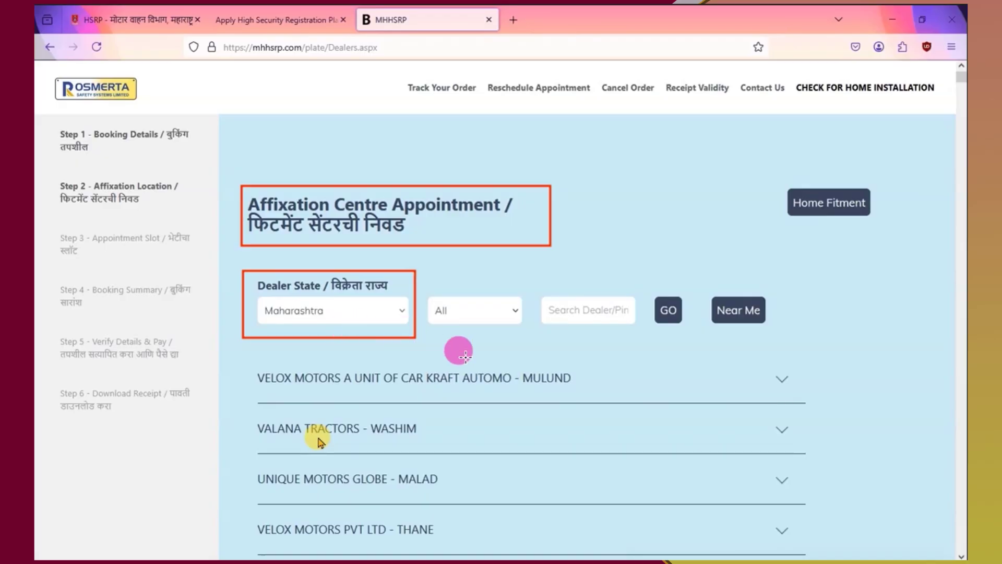
pyautogui.moveTo(421, 280)
pyautogui.mouseDown()
pyautogui.moveTo(502, 338)
pyautogui.moveTo(534, 340)
pyautogui.mouseUp()
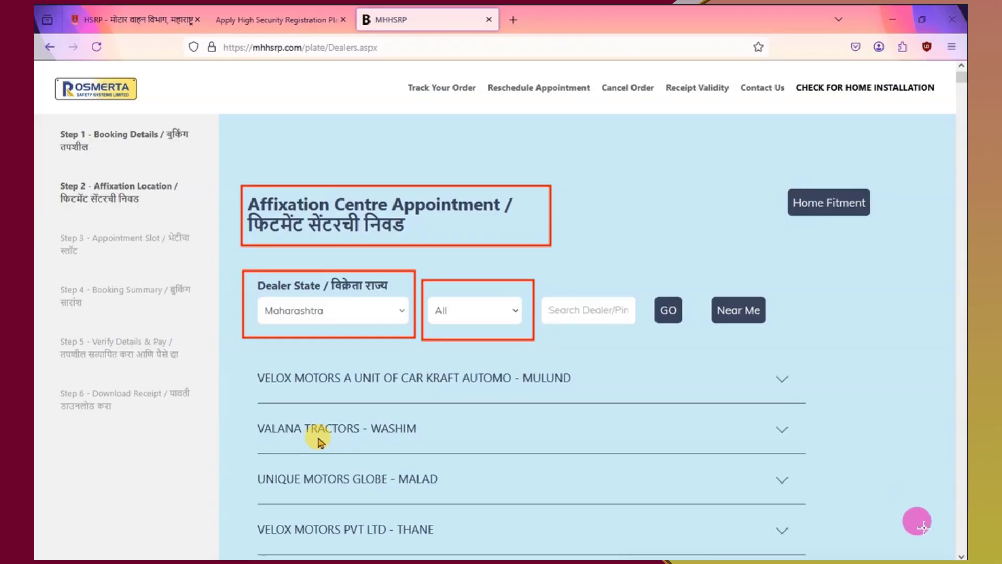
# Filter the Maharashtra dealers by the desired city and list its affixation centres.
pyautogui.press('Escape')
pyautogui.click(474, 310)
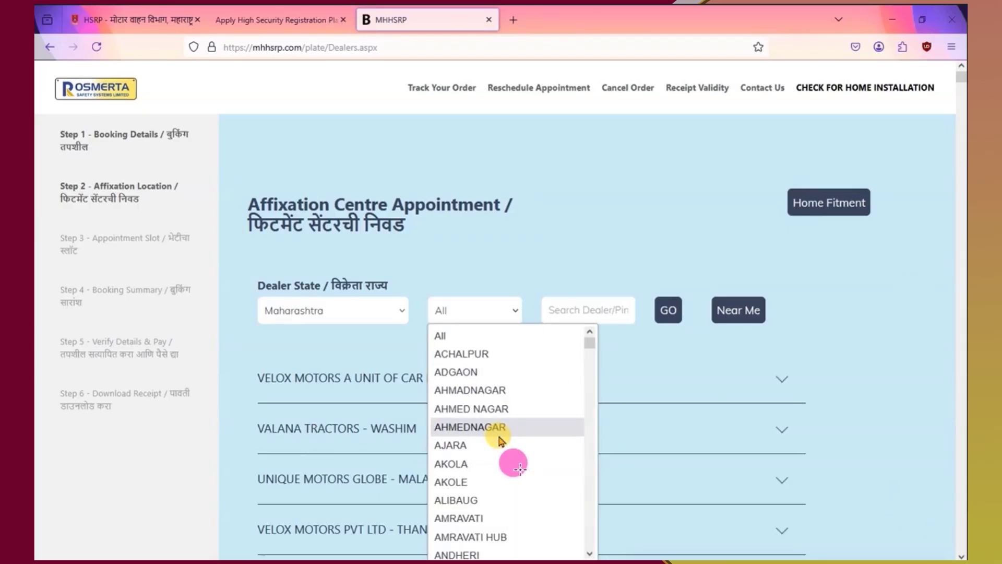
pyautogui.moveTo(648, 290); pyautogui.dragTo(693, 335)
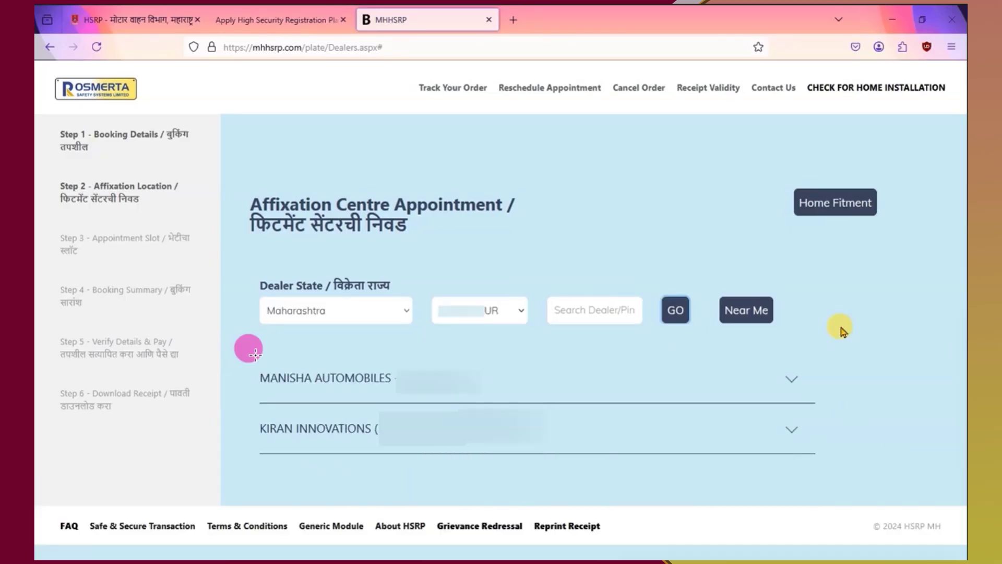
# Compare both dealers' addresses, earliest available dates and HSRP set prices, and confirm Kiran Innovations as the dealer.
pyautogui.moveTo(244, 348)
pyautogui.mouseDown()
pyautogui.moveTo(249, 396)
pyautogui.moveTo(529, 474)
pyautogui.moveTo(834, 480)
pyautogui.mouseUp()
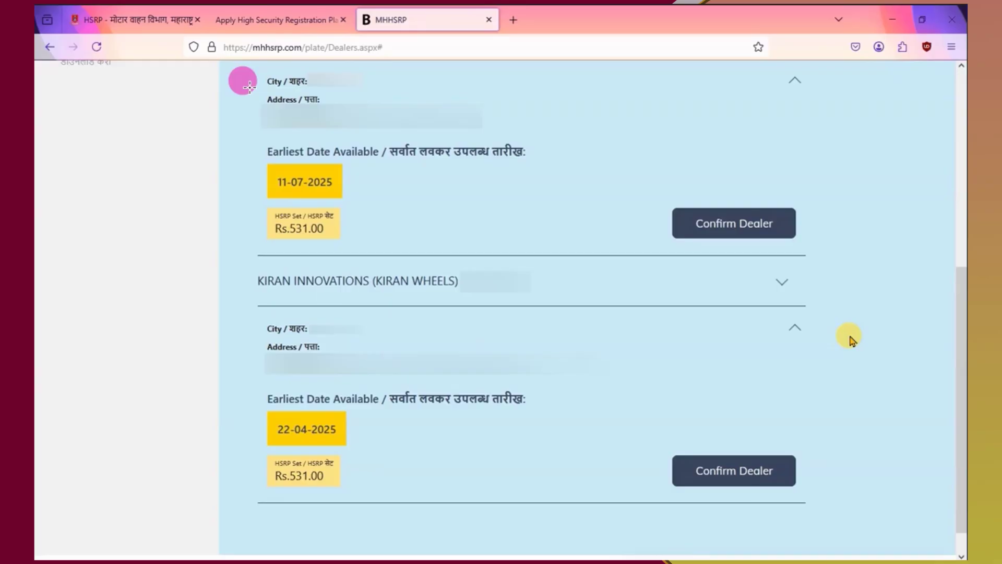
pyautogui.moveTo(249, 72)
pyautogui.mouseDown()
pyautogui.moveTo(287, 106)
pyautogui.moveTo(476, 118)
pyautogui.moveTo(496, 129)
pyautogui.mouseUp()
pyautogui.moveTo(249, 138)
pyautogui.mouseDown()
pyautogui.moveTo(422, 197)
pyautogui.moveTo(547, 198)
pyautogui.mouseUp()
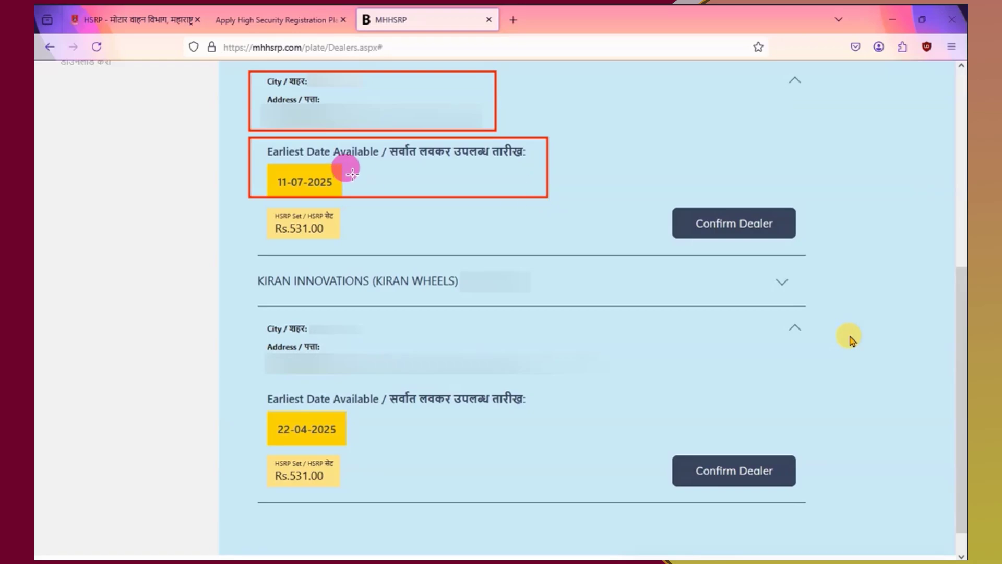
pyautogui.moveTo(248, 202); pyautogui.dragTo(353, 251)
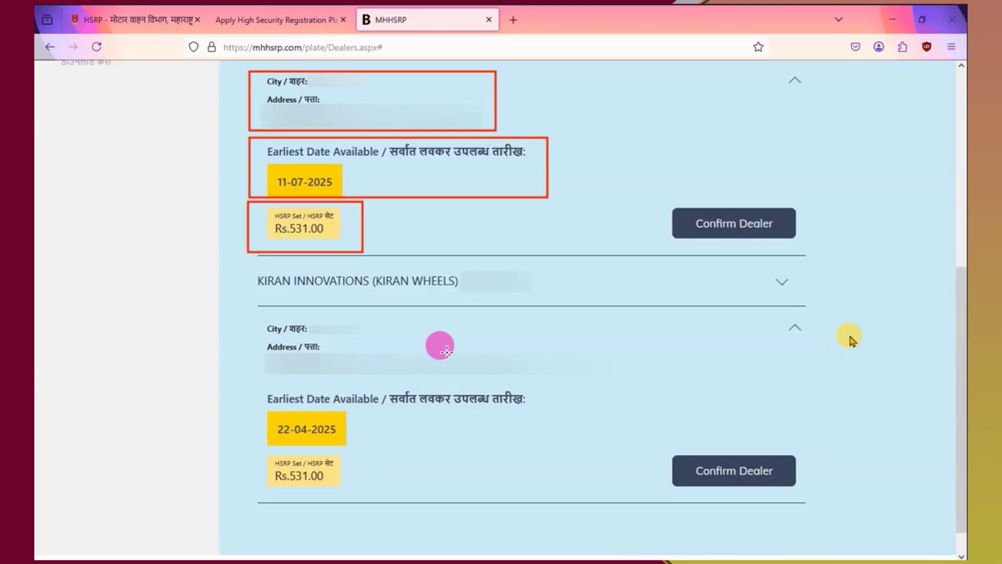
pyautogui.moveTo(244, 386)
pyautogui.mouseDown()
pyautogui.moveTo(295, 410)
pyautogui.moveTo(540, 449)
pyautogui.mouseUp()
pyautogui.moveTo(647, 437); pyautogui.dragTo(811, 507)
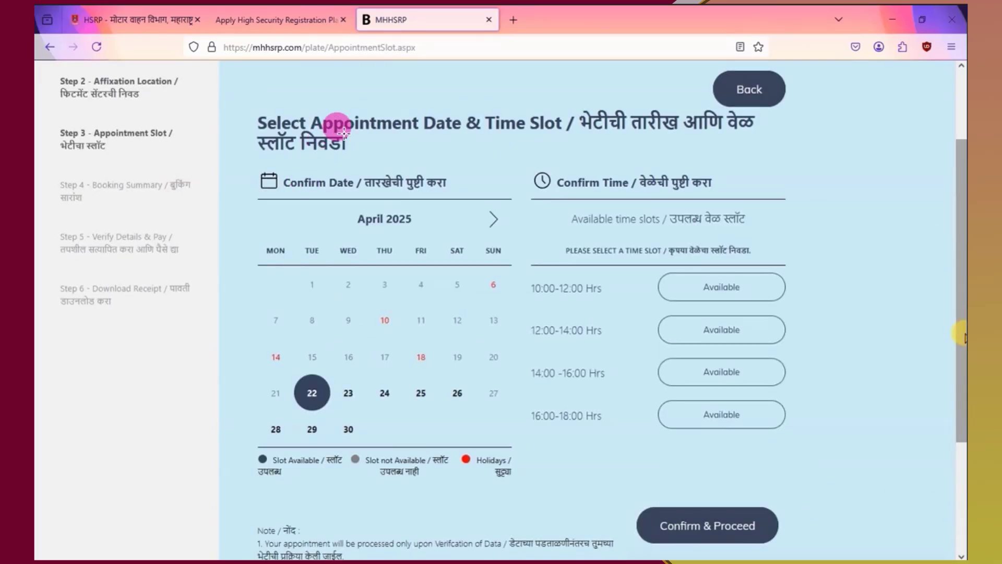
# Examine the April 2025 appointment calendar, its availability legend and the time slots offered.
pyautogui.moveTo(241, 103)
pyautogui.mouseDown()
pyautogui.moveTo(548, 150)
pyautogui.moveTo(763, 163)
pyautogui.mouseUp()
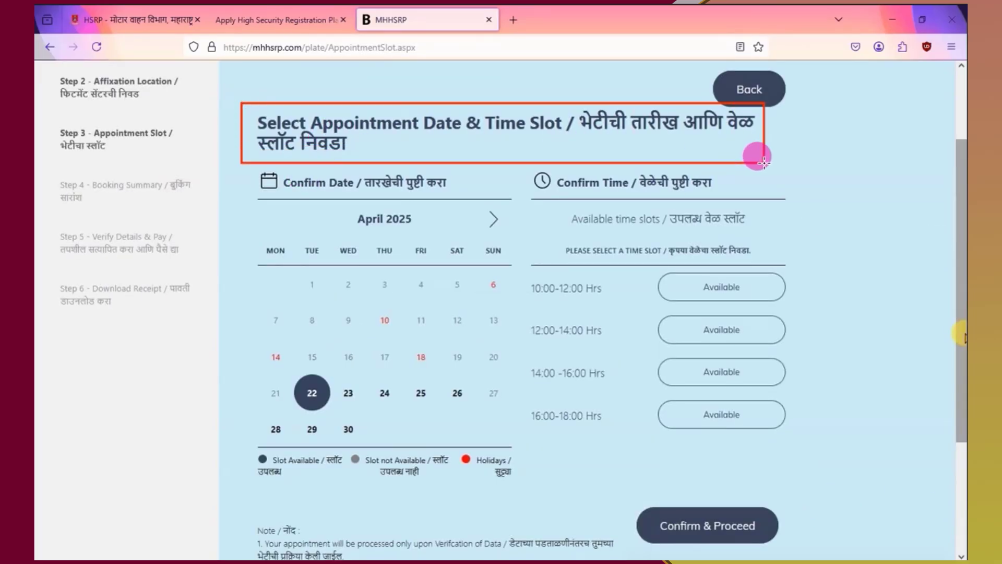
pyautogui.moveTo(240, 166)
pyautogui.mouseDown()
pyautogui.moveTo(261, 239)
pyautogui.moveTo(463, 450)
pyautogui.moveTo(523, 497)
pyautogui.mouseUp()
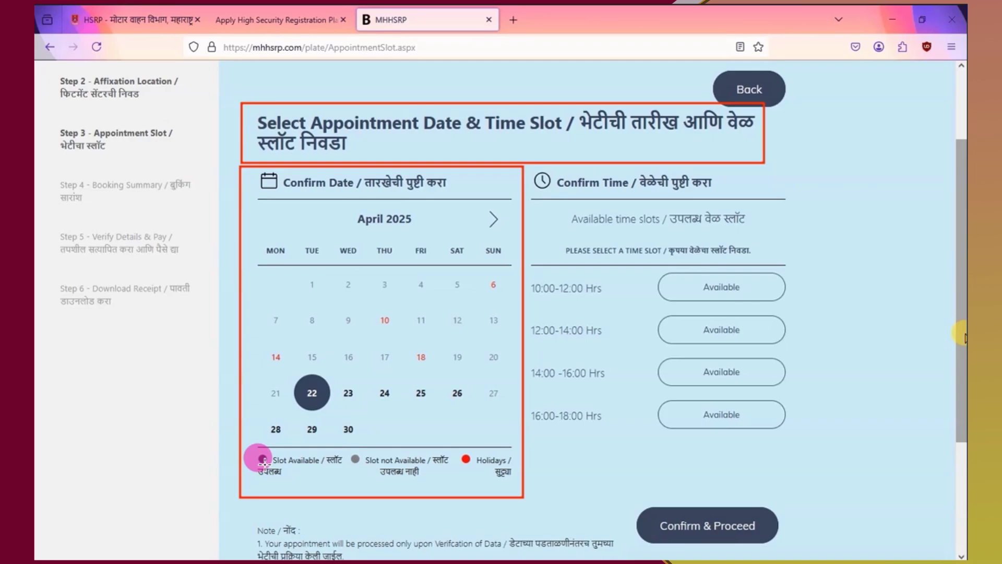
pyautogui.moveTo(524, 167)
pyautogui.mouseDown()
pyautogui.moveTo(550, 394)
pyautogui.moveTo(645, 496)
pyautogui.moveTo(805, 495)
pyautogui.mouseUp()
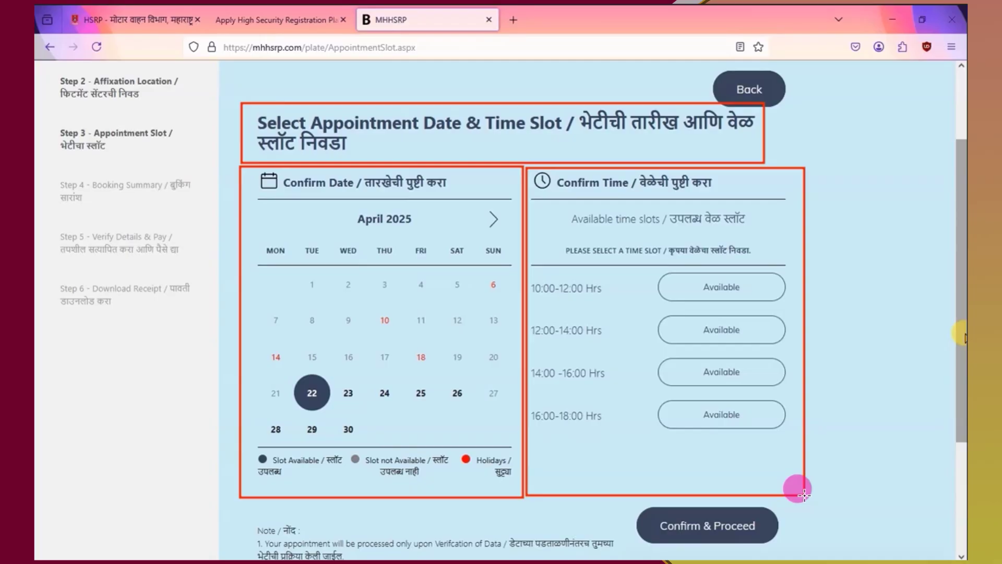
pyautogui.moveTo(805, 495); pyautogui.dragTo(807, 496)
# Select the 10:00-12:00 Hrs slot for 22 April 2025 and confirm the appointment.
pyautogui.moveTo(644, 263)
pyautogui.mouseDown()
pyautogui.moveTo(749, 313)
pyautogui.moveTo(788, 309)
pyautogui.mouseUp()
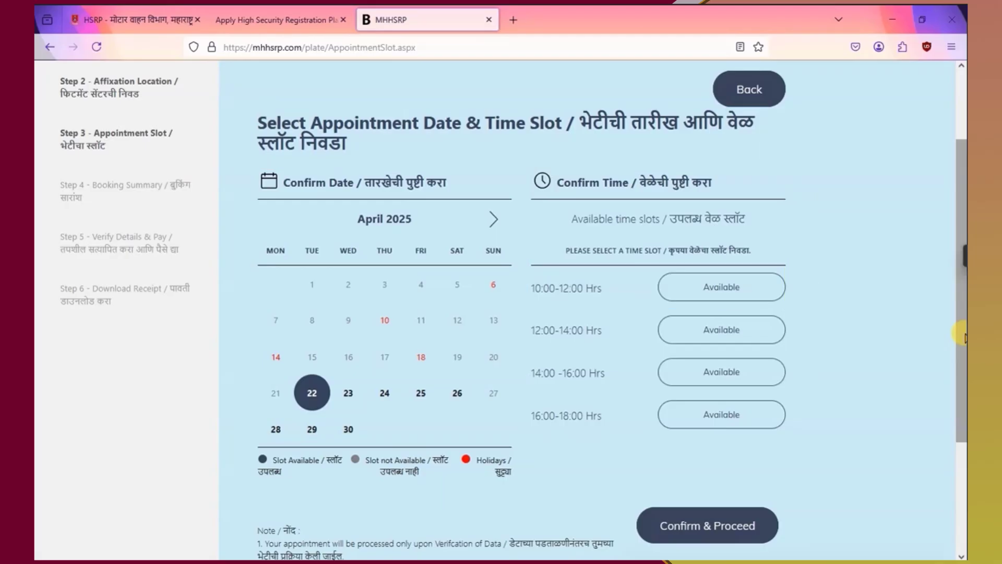
pyautogui.click(721, 286)
pyautogui.moveTo(628, 493)
pyautogui.mouseDown()
pyautogui.moveTo(725, 552)
pyautogui.moveTo(781, 546)
pyautogui.moveTo(791, 558)
pyautogui.mouseUp()
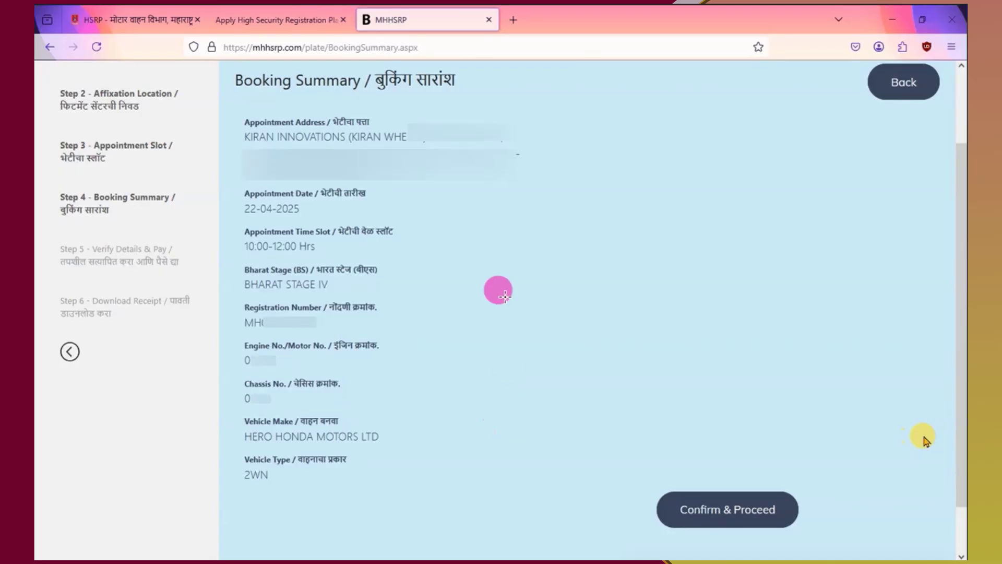
# Review the booking summary's appointment address, date, time slot, Bharat Stage, registration, engine and chassis numbers, vehicle make and type.
pyautogui.moveTo(217, 67); pyautogui.dragTo(487, 107)
pyautogui.moveTo(233, 117)
pyautogui.mouseDown()
pyautogui.moveTo(441, 492)
pyautogui.moveTo(458, 495)
pyautogui.mouseUp()
pyautogui.moveTo(236, 122); pyautogui.dragTo(421, 169)
pyautogui.moveTo(240, 185)
pyautogui.mouseDown()
pyautogui.moveTo(271, 225)
pyautogui.moveTo(375, 225)
pyautogui.mouseUp()
pyautogui.moveTo(238, 227)
pyautogui.mouseDown()
pyautogui.moveTo(321, 252)
pyautogui.moveTo(394, 258)
pyautogui.mouseUp()
pyautogui.moveTo(239, 260); pyautogui.dragTo(385, 293)
pyautogui.moveTo(237, 299); pyautogui.dragTo(390, 336)
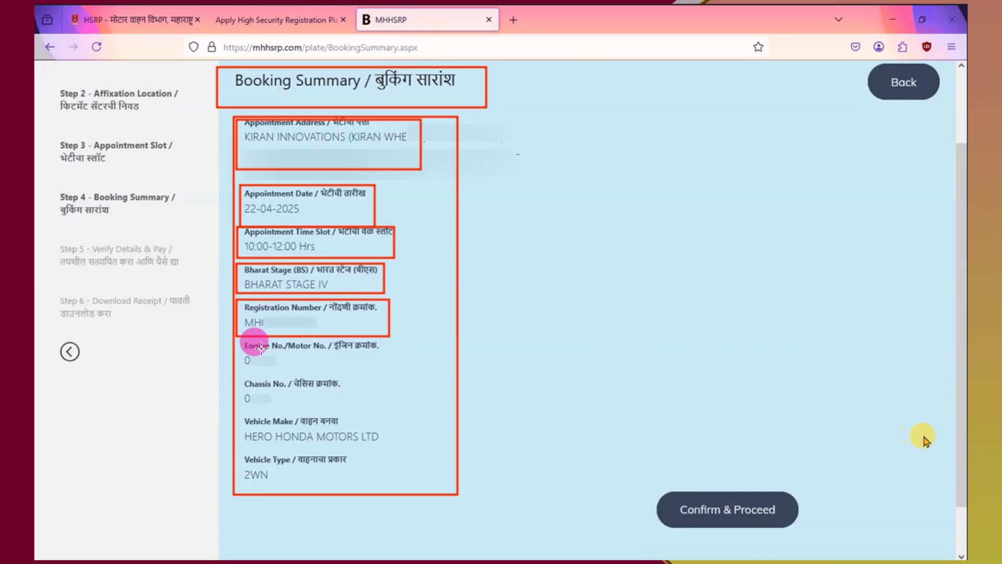
pyautogui.moveTo(238, 339)
pyautogui.mouseDown()
pyautogui.moveTo(385, 353)
pyautogui.moveTo(396, 367)
pyautogui.mouseUp()
pyautogui.moveTo(241, 376); pyautogui.dragTo(333, 410)
pyautogui.moveTo(237, 418); pyautogui.dragTo(392, 443)
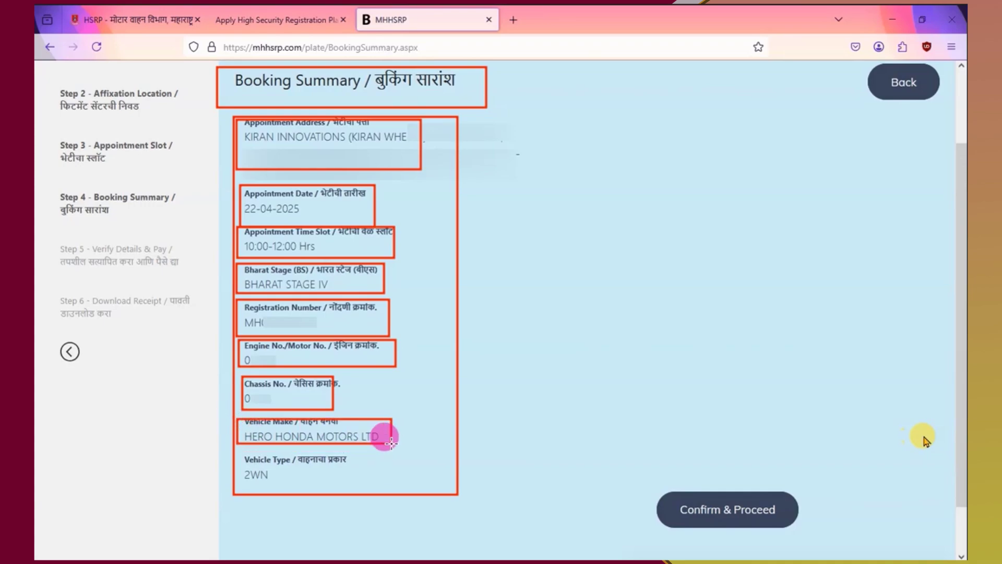
pyautogui.moveTo(240, 456); pyautogui.dragTo(345, 479)
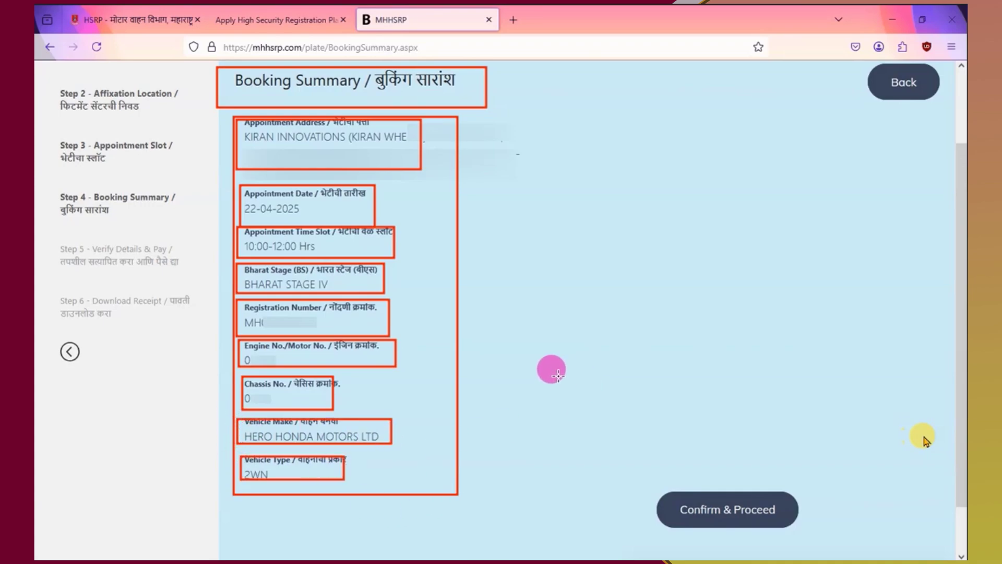
# Confirm the booking summary and proceed to detail verification and payment.
pyautogui.moveTo(610, 470)
pyautogui.mouseDown()
pyautogui.moveTo(673, 522)
pyautogui.moveTo(837, 541)
pyautogui.mouseUp()
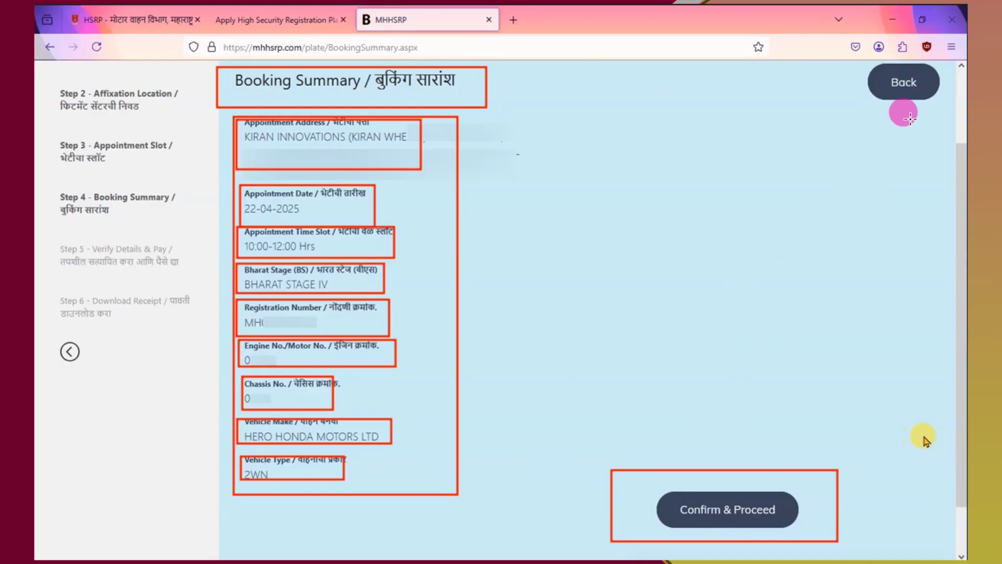
pyautogui.moveTo(859, 67); pyautogui.dragTo(951, 102)
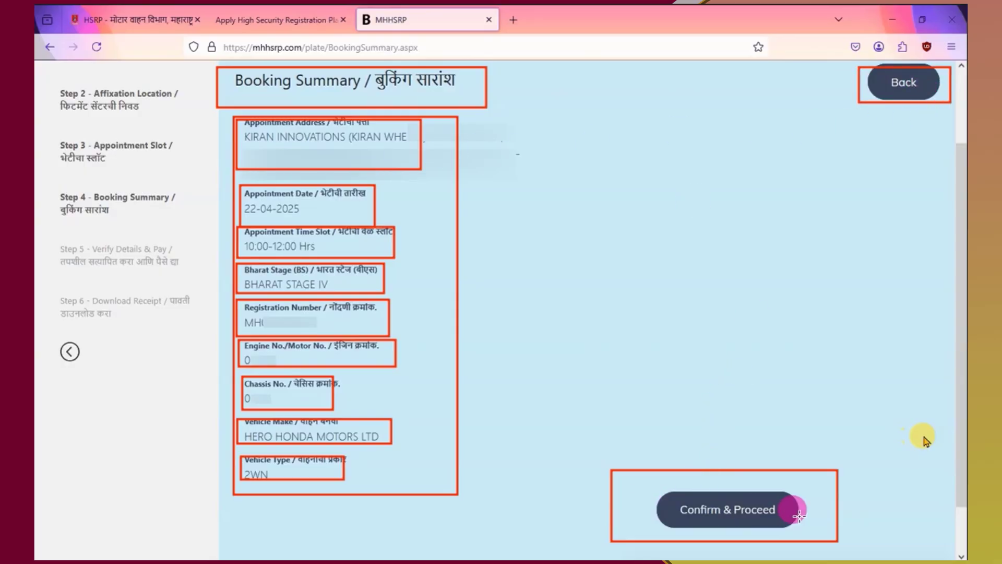
pyautogui.press('Escape')
pyautogui.click(725, 510)
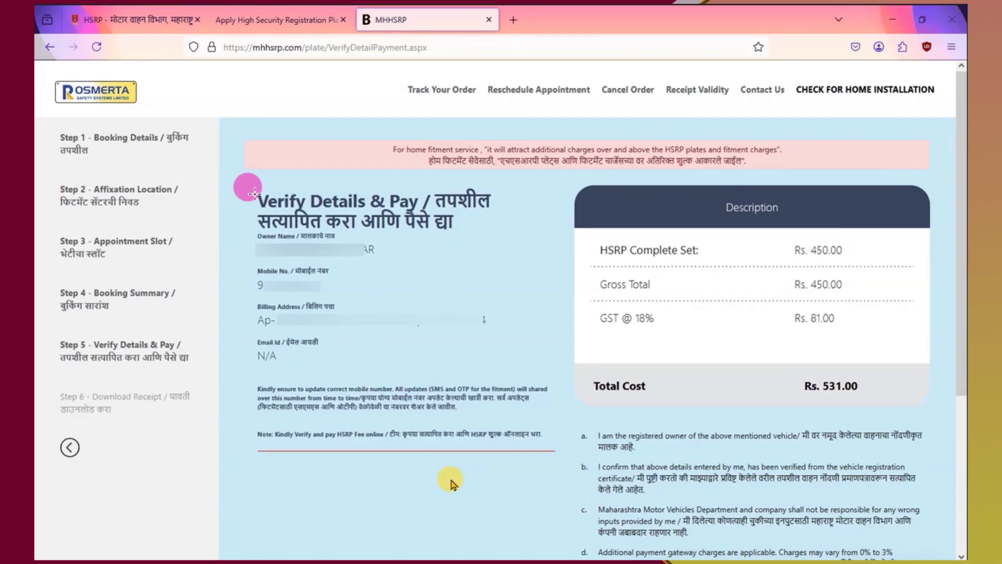
# Review the owner name, mobile number, billing address and email, along with the HSRP cost breakdown.
pyautogui.moveTo(249, 189); pyautogui.dragTo(502, 225)
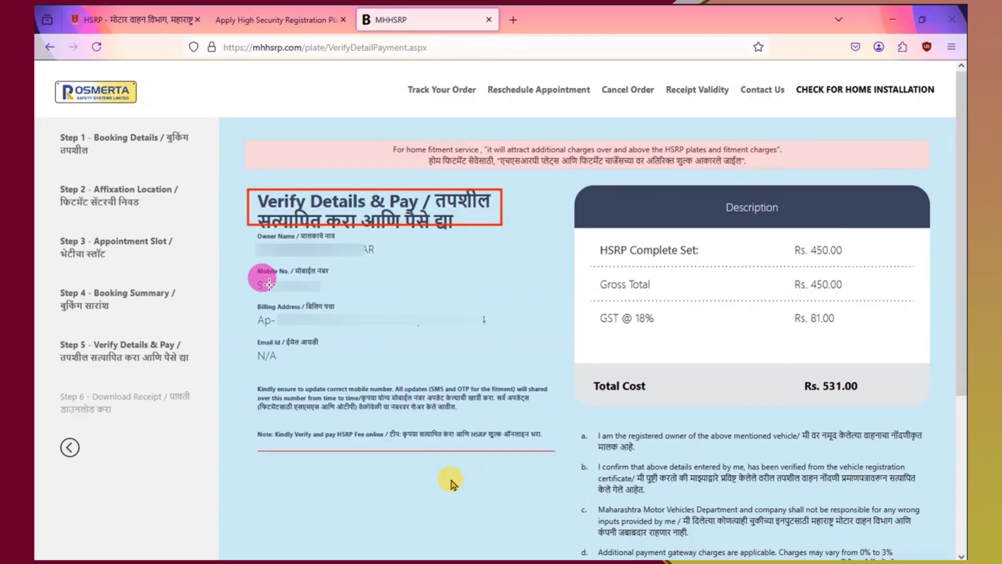
pyautogui.moveTo(243, 228); pyautogui.dragTo(408, 270)
pyautogui.moveTo(233, 267); pyautogui.dragTo(360, 291)
pyautogui.moveTo(237, 301); pyautogui.dragTo(484, 323)
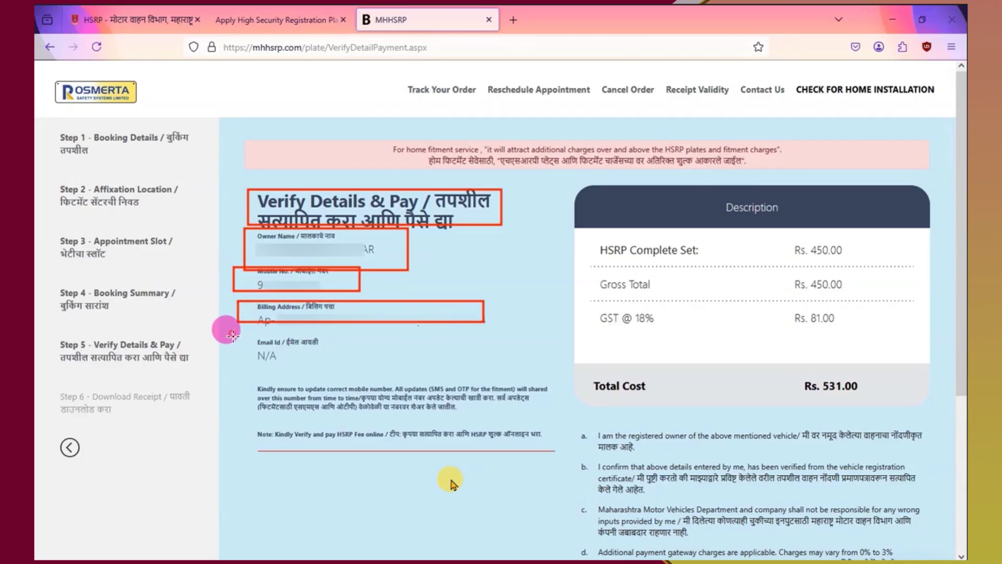
pyautogui.moveTo(233, 333); pyautogui.dragTo(417, 365)
pyautogui.press('e')
pyautogui.moveTo(564, 181)
pyautogui.mouseDown()
pyautogui.moveTo(861, 408)
pyautogui.moveTo(940, 408)
pyautogui.mouseUp()
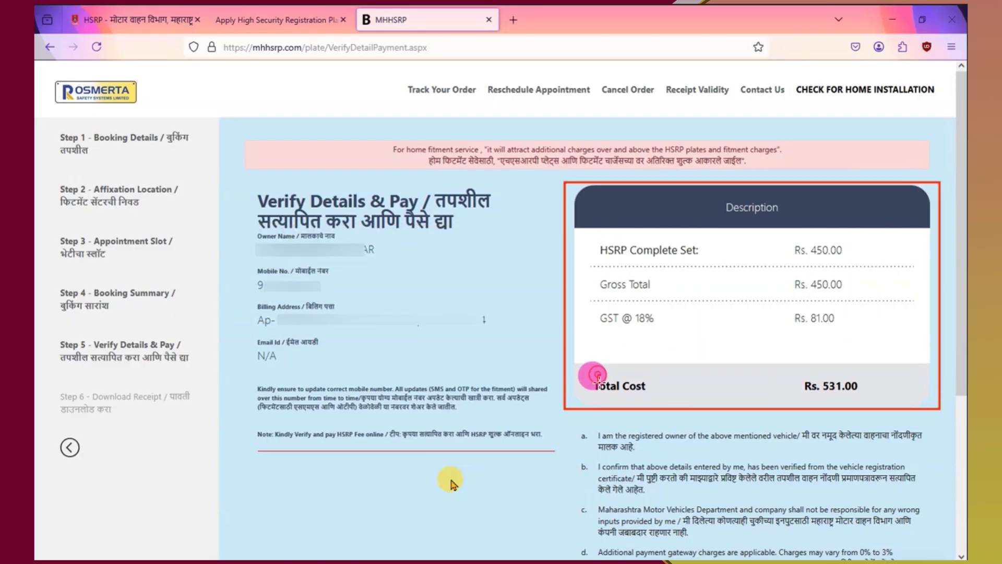
# Read the owner declarations, make sure the terms and conditions are agreed to, and proceed to online payment.
pyautogui.scroll(-5, 599, 377)
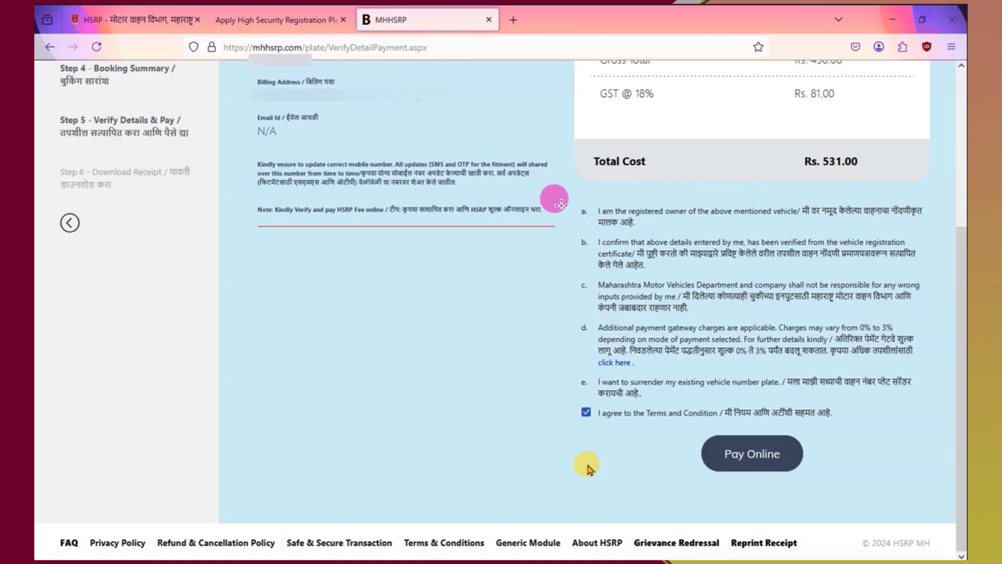
pyautogui.moveTo(570, 200)
pyautogui.mouseDown()
pyautogui.moveTo(653, 320)
pyautogui.moveTo(877, 374)
pyautogui.moveTo(946, 403)
pyautogui.mouseUp()
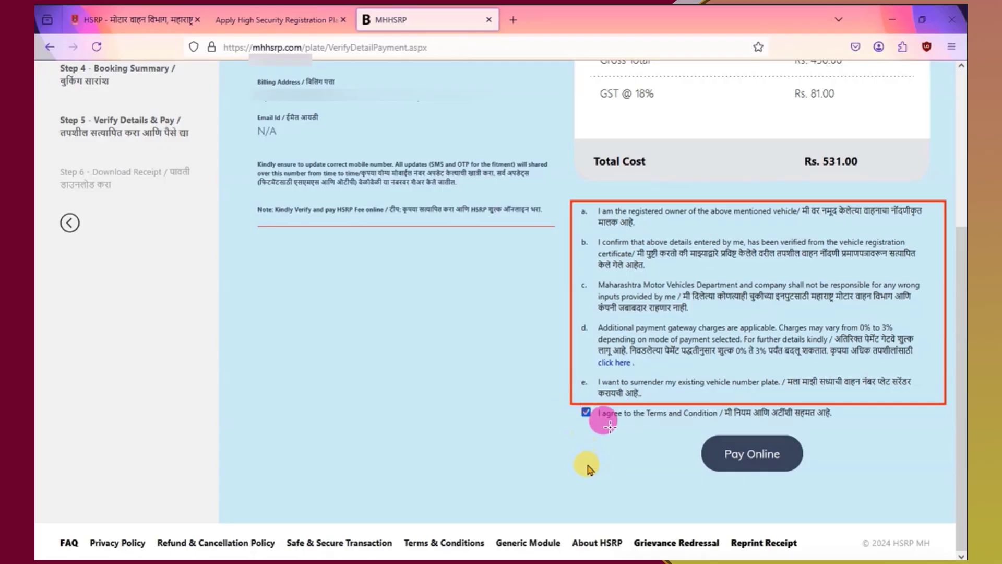
pyautogui.moveTo(571, 405)
pyautogui.mouseDown()
pyautogui.moveTo(658, 424)
pyautogui.moveTo(838, 425)
pyautogui.mouseUp()
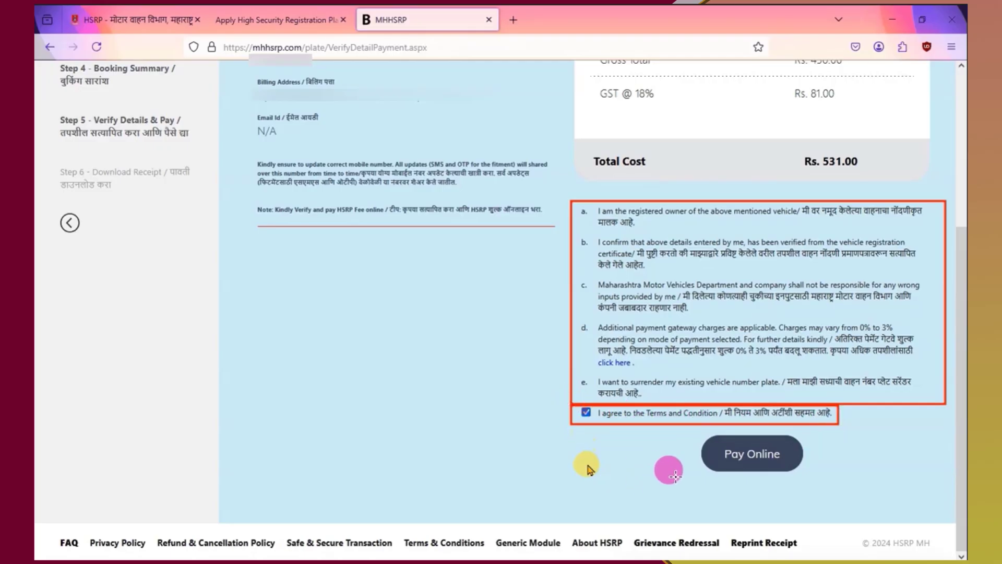
pyautogui.moveTo(688, 433)
pyautogui.mouseDown()
pyautogui.moveTo(795, 500)
pyautogui.moveTo(828, 476)
pyautogui.moveTo(834, 484)
pyautogui.mouseUp()
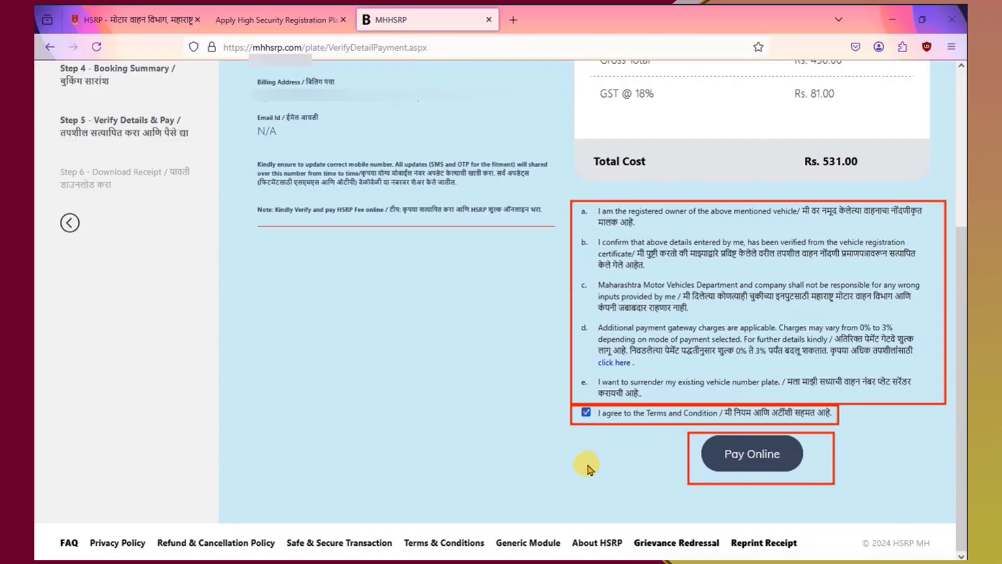
pyautogui.press('Escape')
pyautogui.click(760, 455)
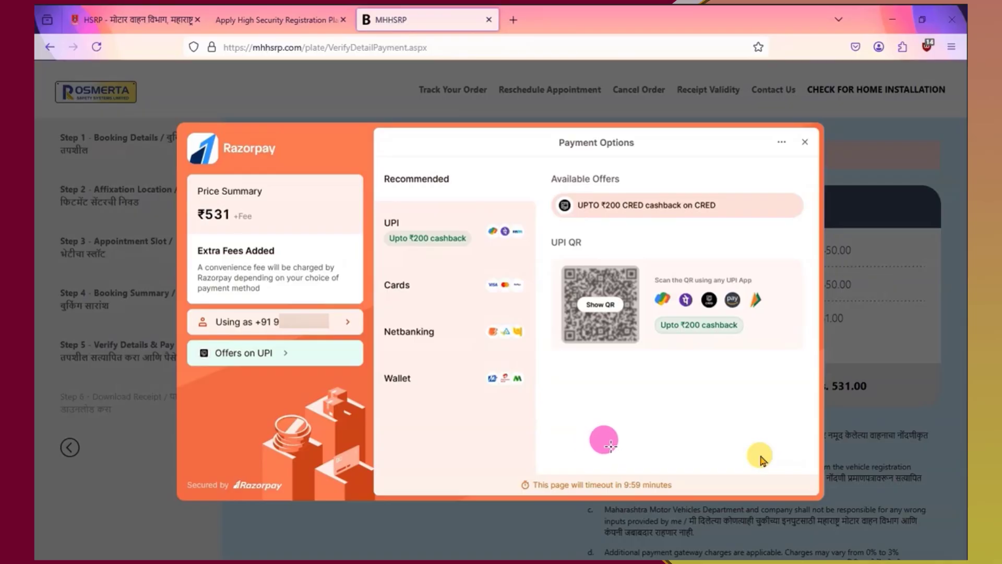
# Pay the booking fee with the UPI QR code and wait for the receipt to be generated.
pyautogui.moveTo(551, 250)
pyautogui.mouseDown()
pyautogui.moveTo(598, 347)
pyautogui.moveTo(657, 358)
pyautogui.mouseUp()
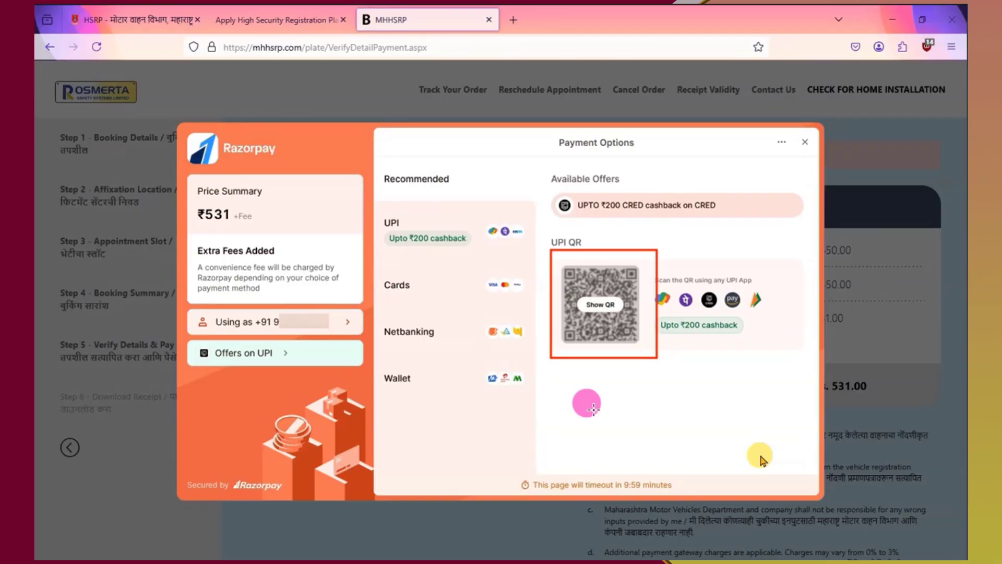
pyautogui.moveTo(461, 443)
pyautogui.mouseDown()
pyautogui.moveTo(499, 472)
pyautogui.moveTo(718, 485)
pyautogui.mouseUp()
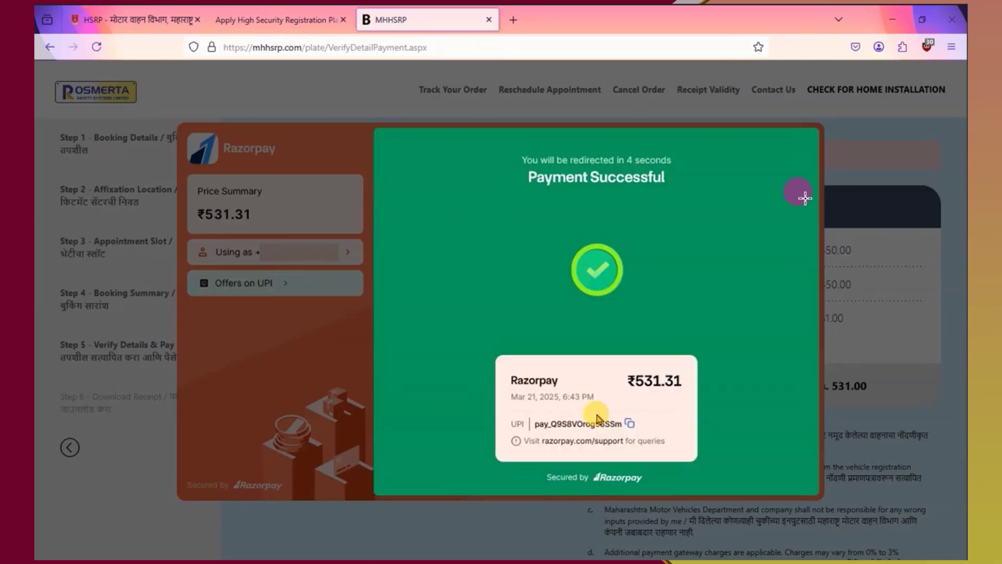
pyautogui.moveTo(373, 126)
pyautogui.mouseDown()
pyautogui.moveTo(828, 486)
pyautogui.moveTo(810, 493)
pyautogui.mouseUp()
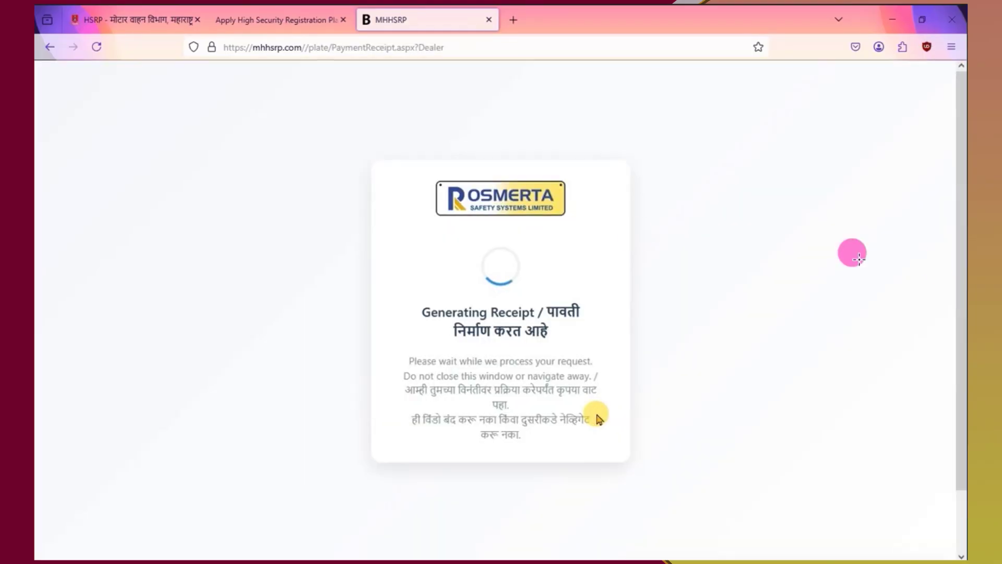
pyautogui.moveTo(342, 153)
pyautogui.mouseDown()
pyautogui.moveTo(629, 464)
pyautogui.moveTo(657, 461)
pyautogui.mouseUp()
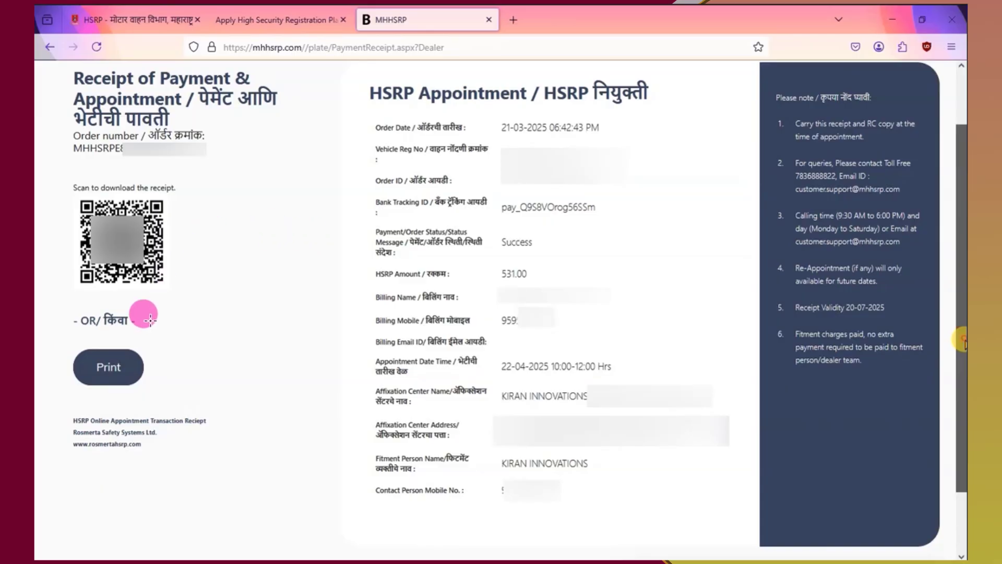
# Check the receipt's print option, order date, vehicle registration, order ID, bank tracking ID, payment status and HSRP amount.
pyautogui.moveTo(62, 346); pyautogui.dragTo(176, 396)
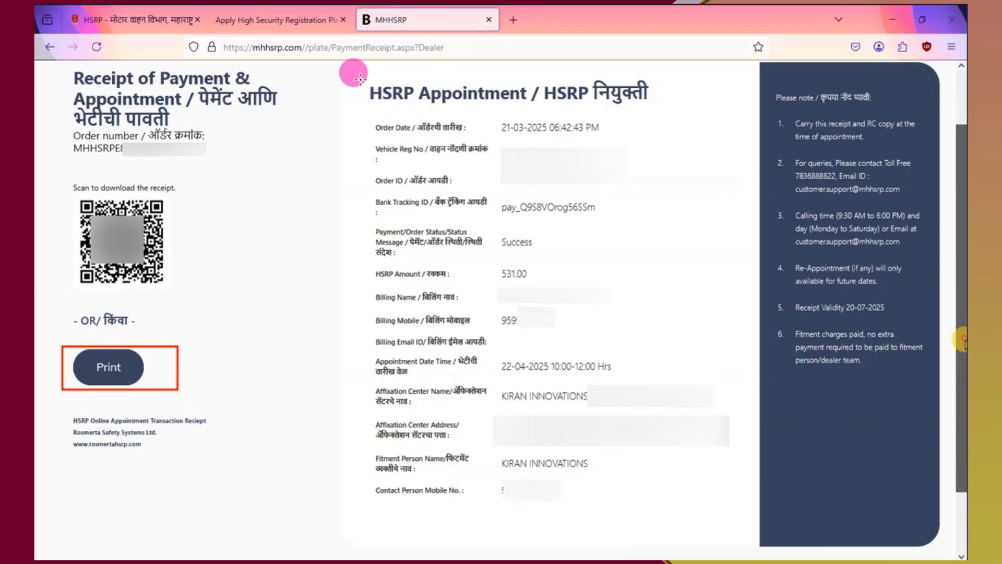
pyautogui.moveTo(360, 80)
pyautogui.mouseDown()
pyautogui.moveTo(498, 463)
pyautogui.moveTo(700, 525)
pyautogui.mouseUp()
pyautogui.moveTo(371, 118); pyautogui.dragTo(468, 137)
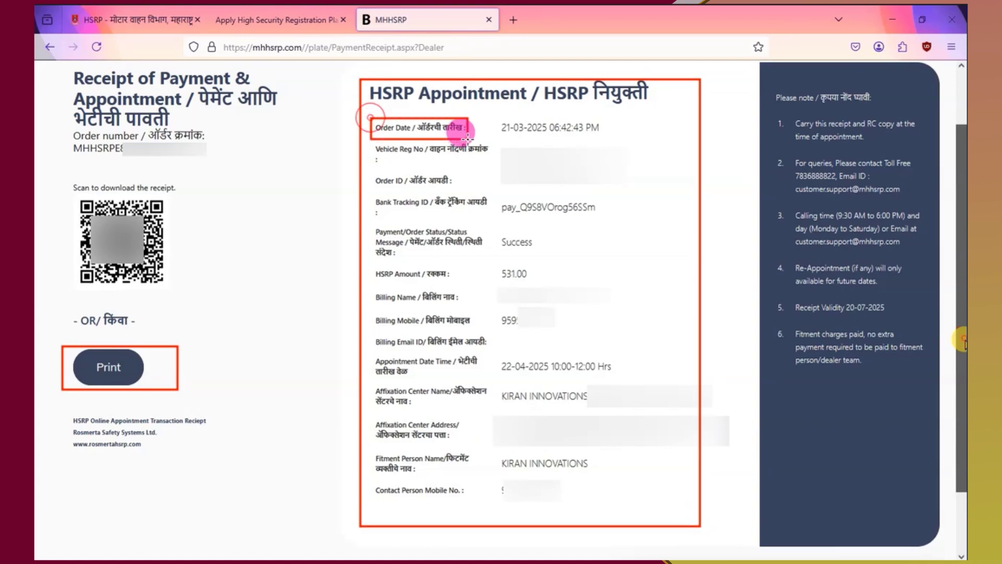
pyautogui.moveTo(371, 145); pyautogui.dragTo(497, 165)
pyautogui.moveTo(369, 175); pyautogui.dragTo(462, 184)
pyautogui.moveTo(373, 193); pyautogui.dragTo(501, 220)
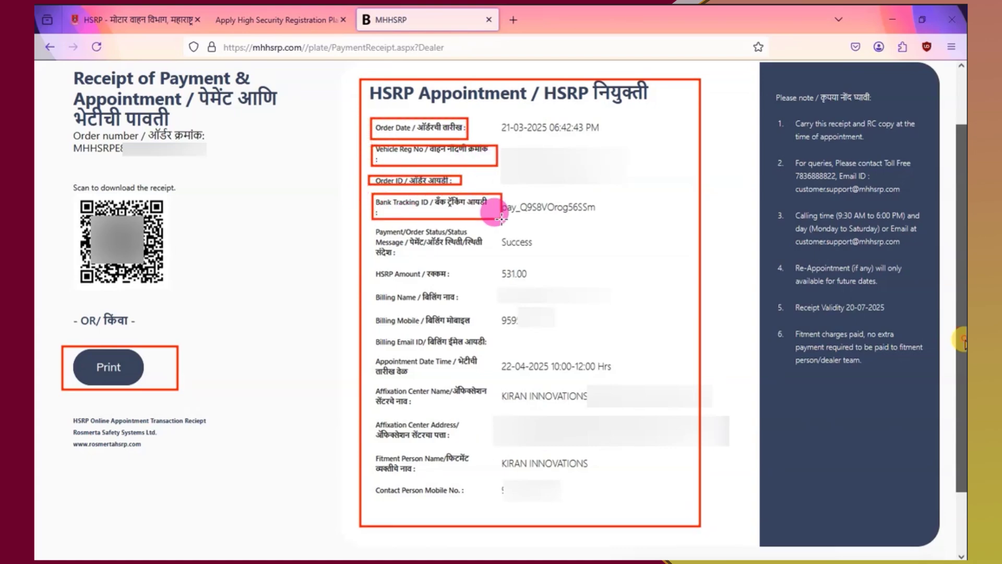
pyautogui.moveTo(370, 226)
pyautogui.mouseDown()
pyautogui.moveTo(405, 253)
pyautogui.moveTo(487, 260)
pyautogui.mouseUp()
pyautogui.moveTo(368, 268); pyautogui.dragTo(454, 284)
# Check the receipt's billing contact details, appointment date and time, affixation centre name and address, fitment person and contact number.
pyautogui.moveTo(367, 291); pyautogui.dragTo(459, 303)
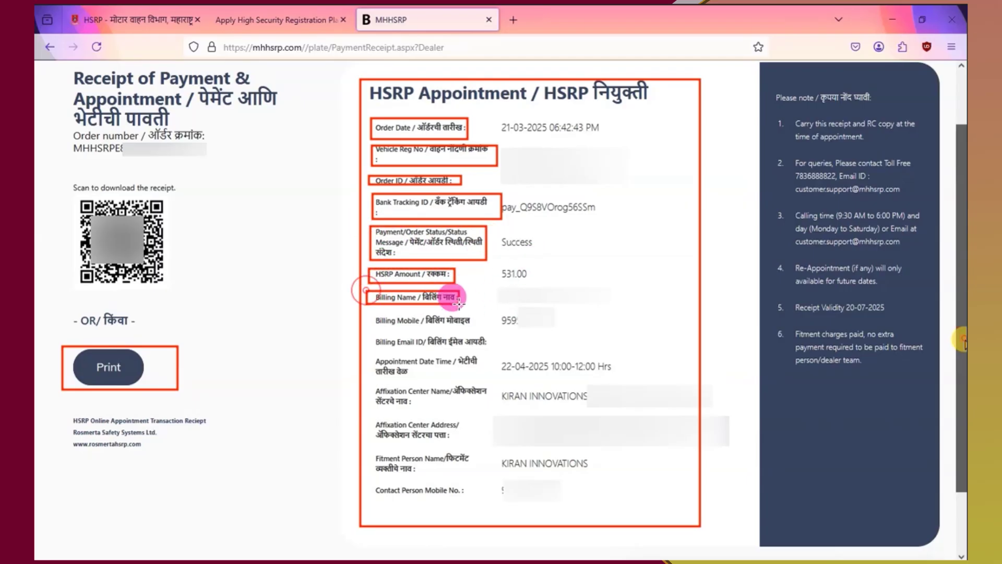
pyautogui.moveTo(362, 316); pyautogui.dragTo(472, 328)
pyautogui.moveTo(375, 338); pyautogui.dragTo(486, 344)
pyautogui.moveTo(372, 357); pyautogui.dragTo(485, 374)
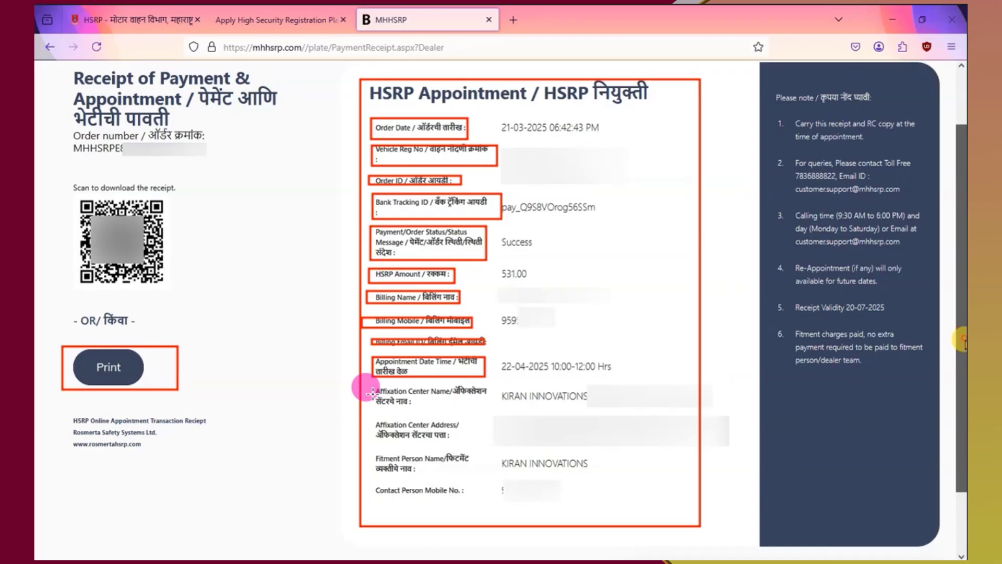
pyautogui.moveTo(369, 384); pyautogui.dragTo(559, 411)
pyautogui.moveTo(369, 419)
pyautogui.mouseDown()
pyautogui.moveTo(391, 438)
pyautogui.moveTo(478, 441)
pyautogui.mouseUp()
pyautogui.moveTo(372, 452); pyautogui.dragTo(487, 476)
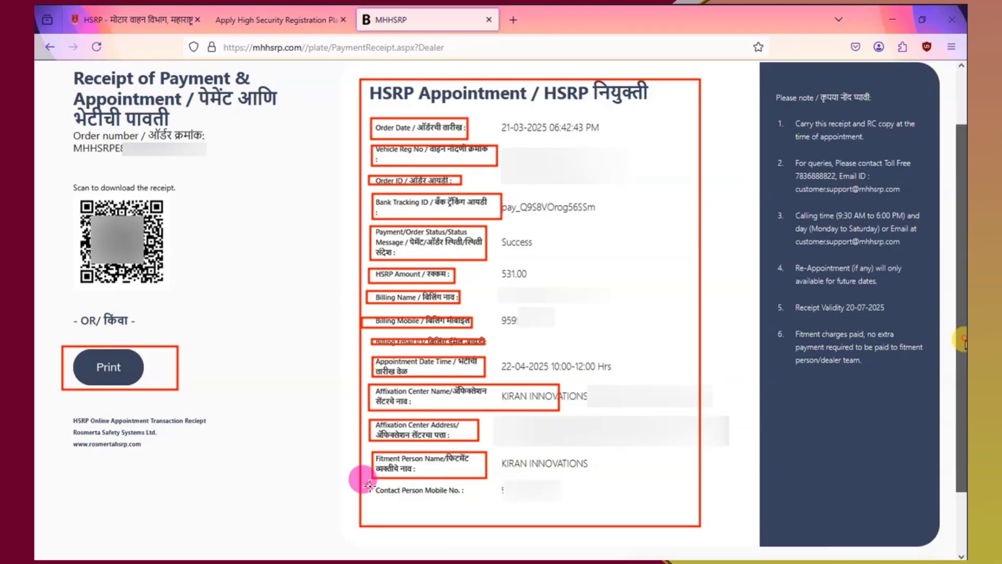
pyautogui.moveTo(369, 485)
pyautogui.mouseDown()
pyautogui.moveTo(571, 493)
pyautogui.moveTo(595, 504)
pyautogui.mouseUp()
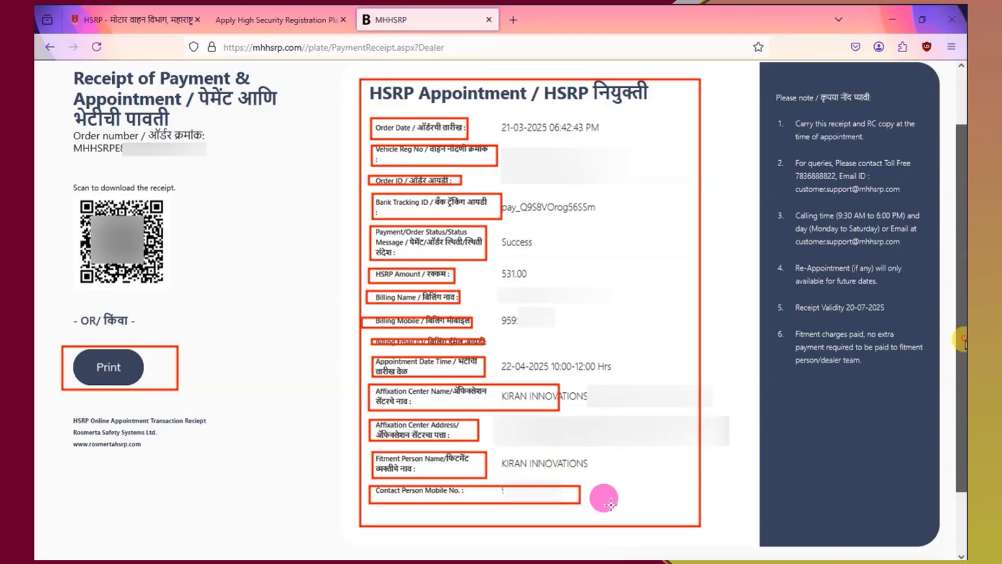